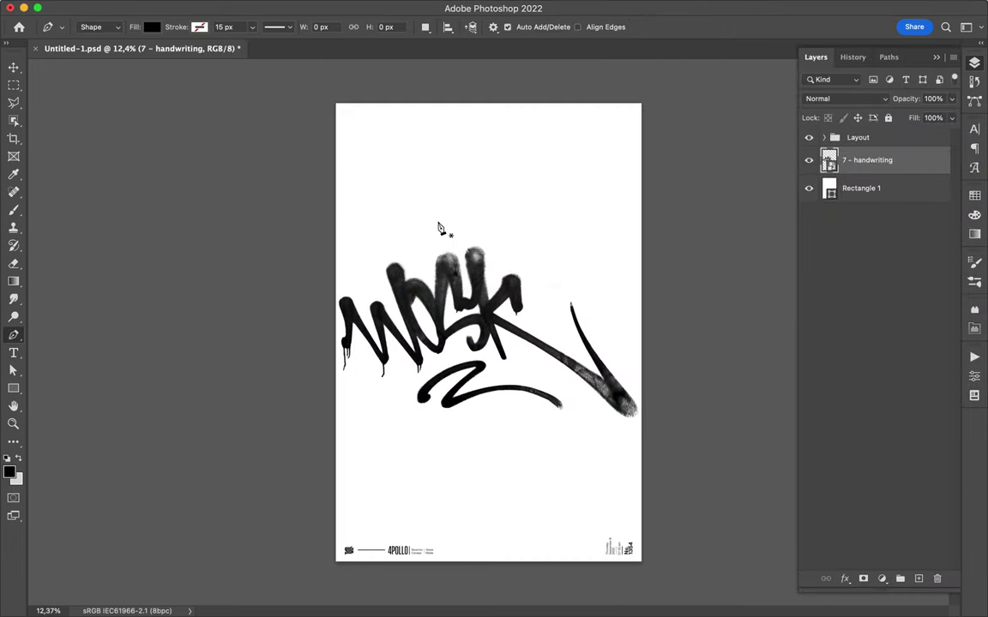
Draw a four-point slanted panel with the Pen tool and fill it light grey.
click(397, 102)
click(476, 563)
click(321, 564)
click(318, 100)
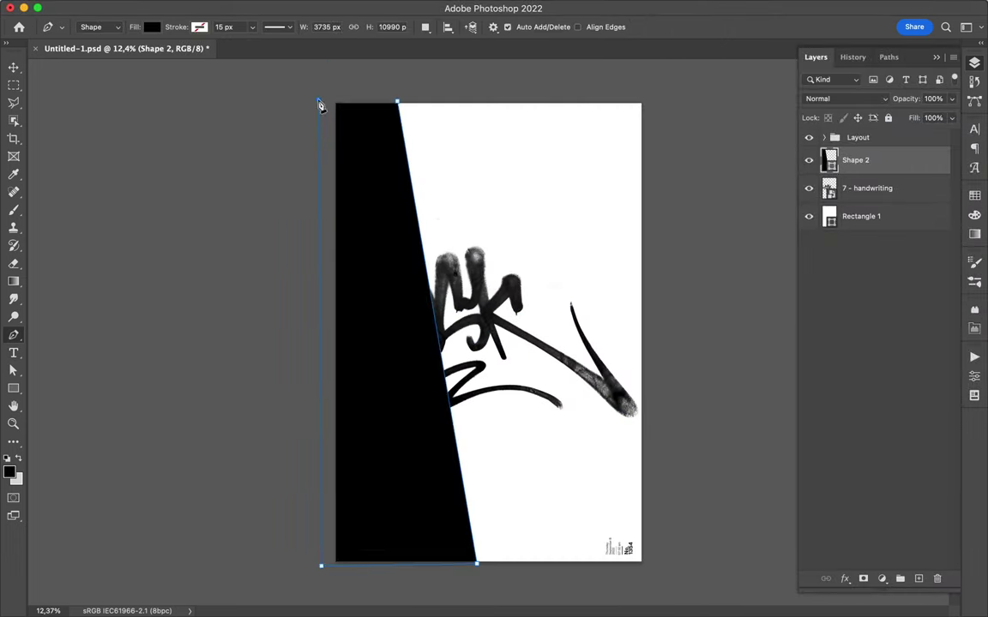
click(151, 27)
click(97, 102)
Move the panel below the handwriting layer, shift its slanted edge right, and add an empty layer.
drag(900, 161, 900, 199)
key(a)
drag(466, 506, 522, 506)
key(ctrl+shift+alt+n)
Paint a trial grey drip at the top with the brush, using a swatch colour.
key(b)
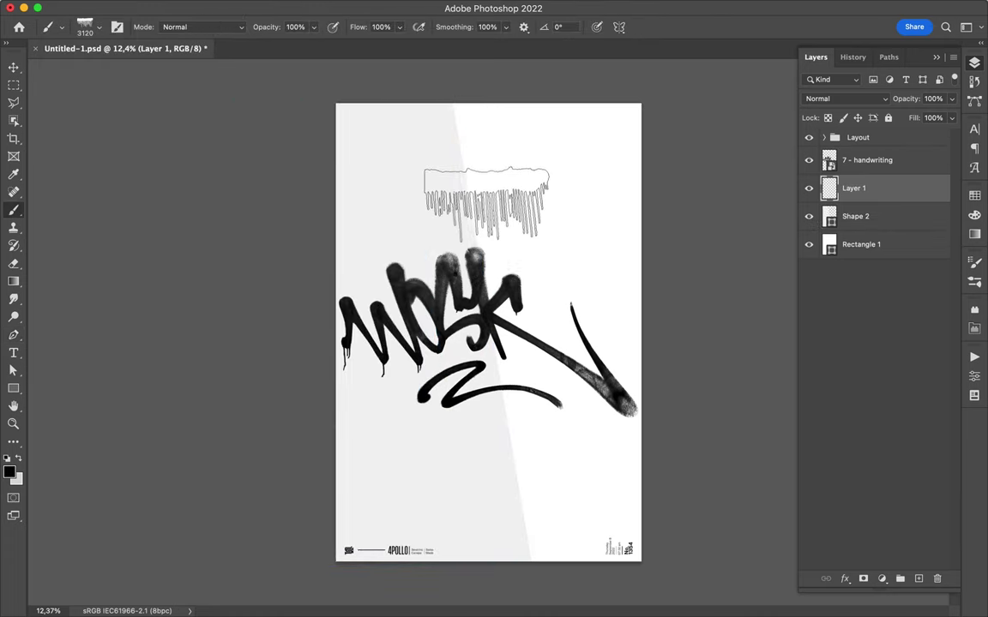
key(x)
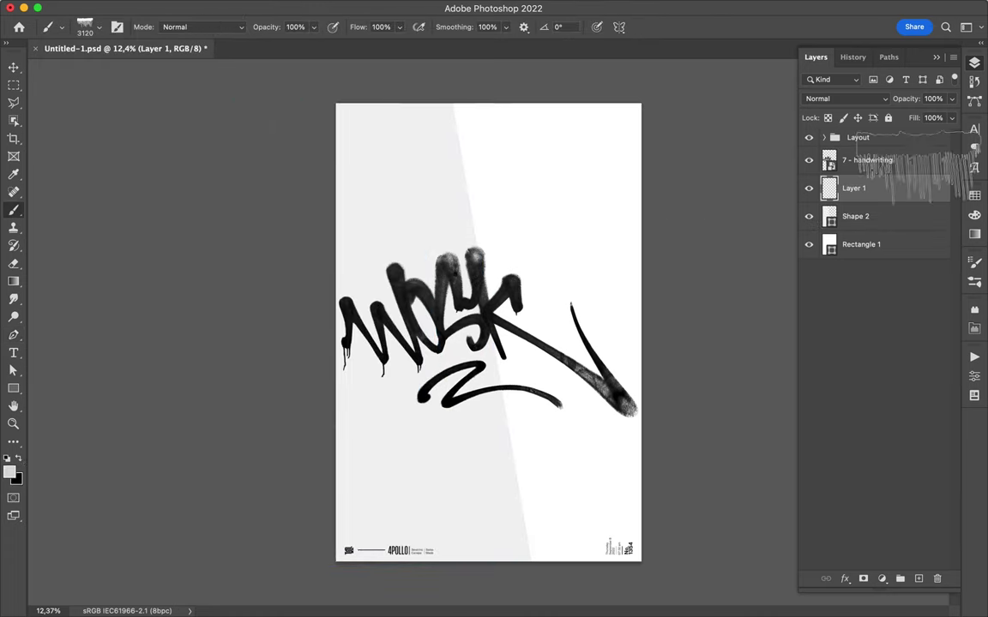
click(975, 197)
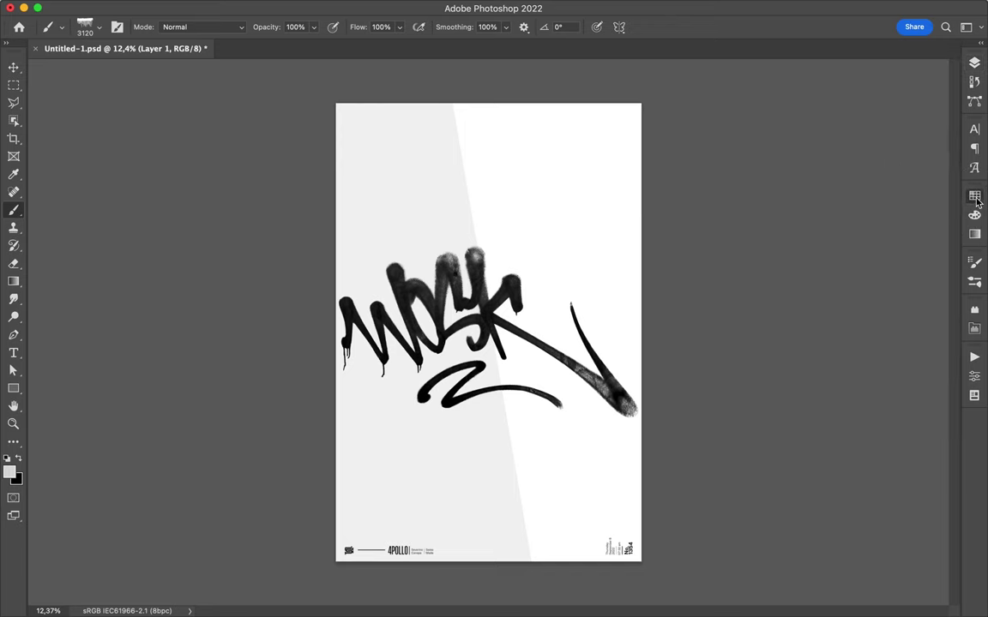
click(446, 120)
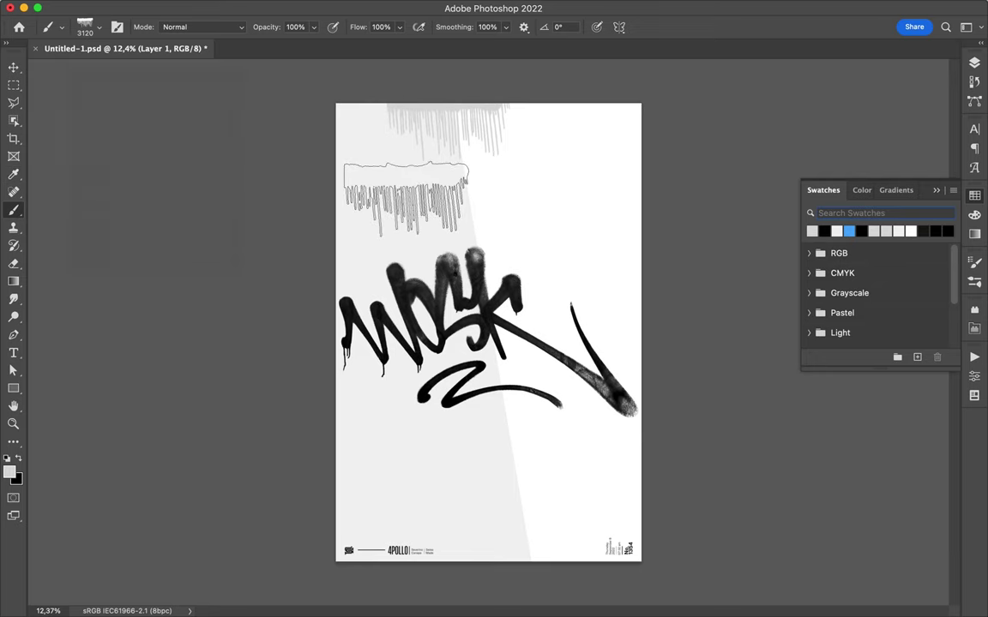
Return to the Brush tool with the Layers panel showing again.
key(i)
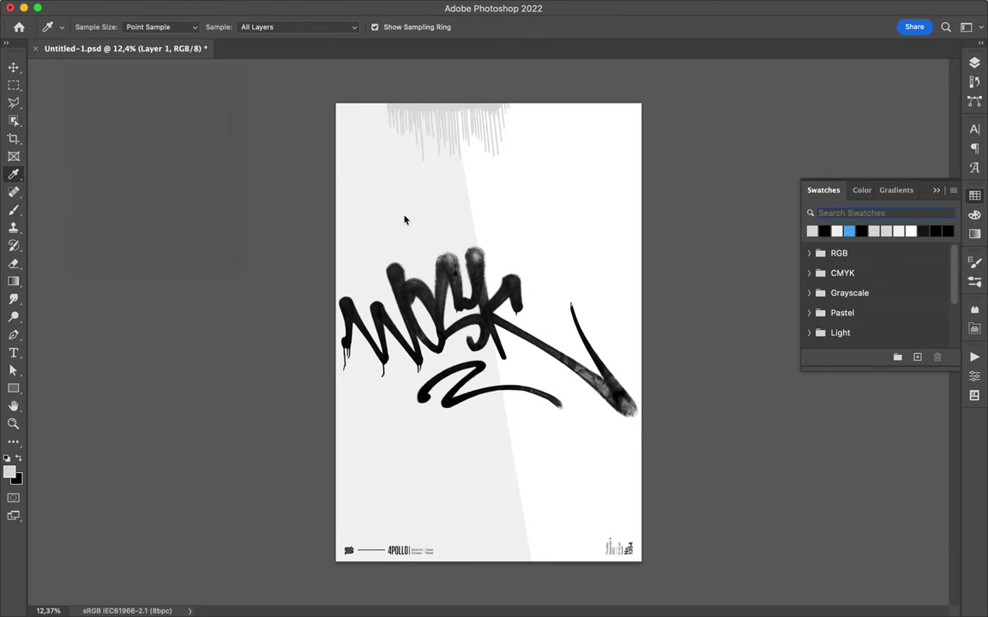
key(v)
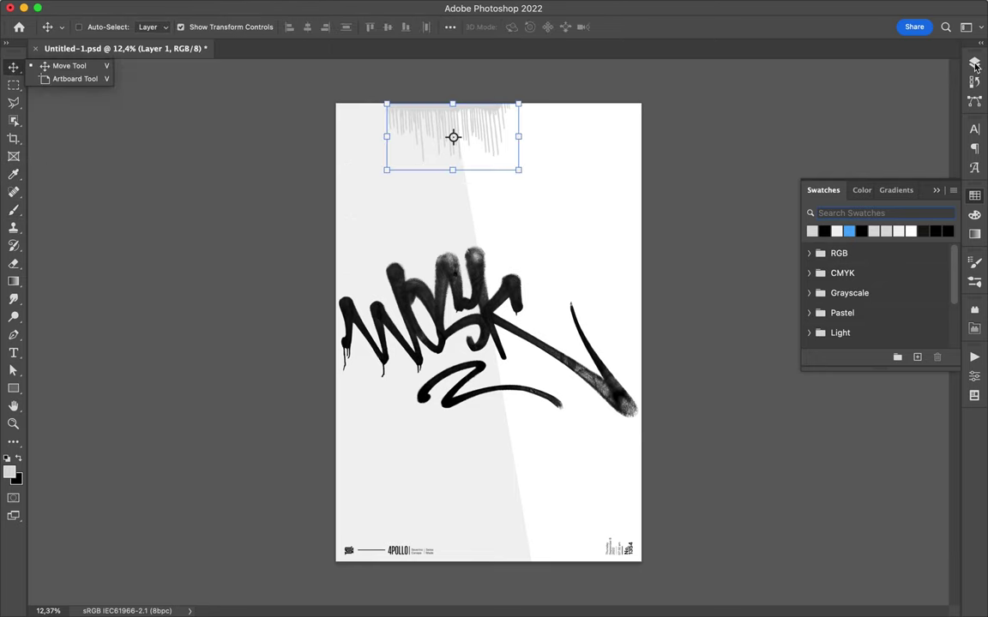
key(i)
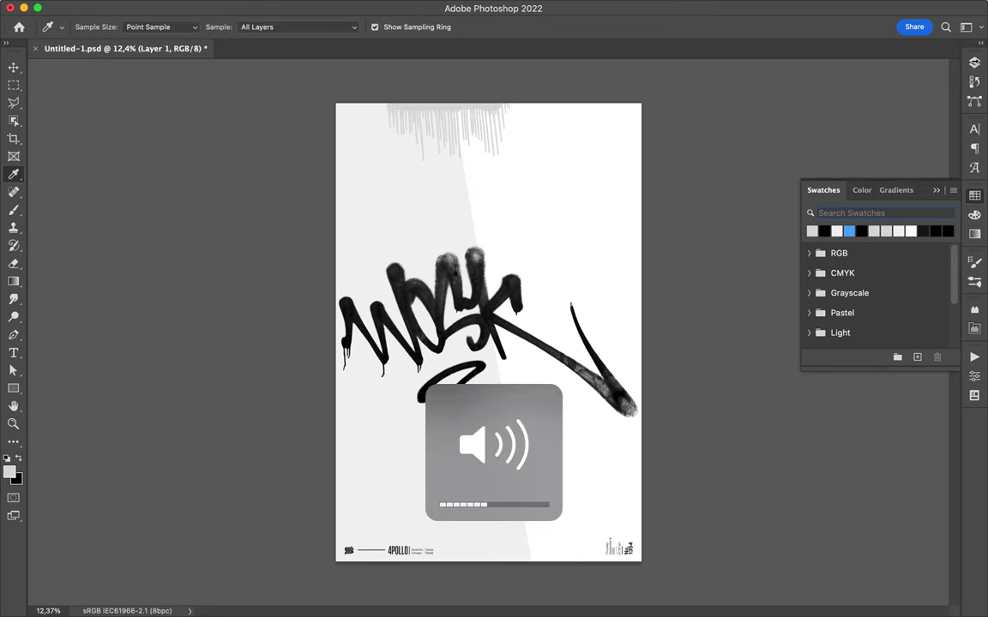
click(974, 62)
click(551, 128)
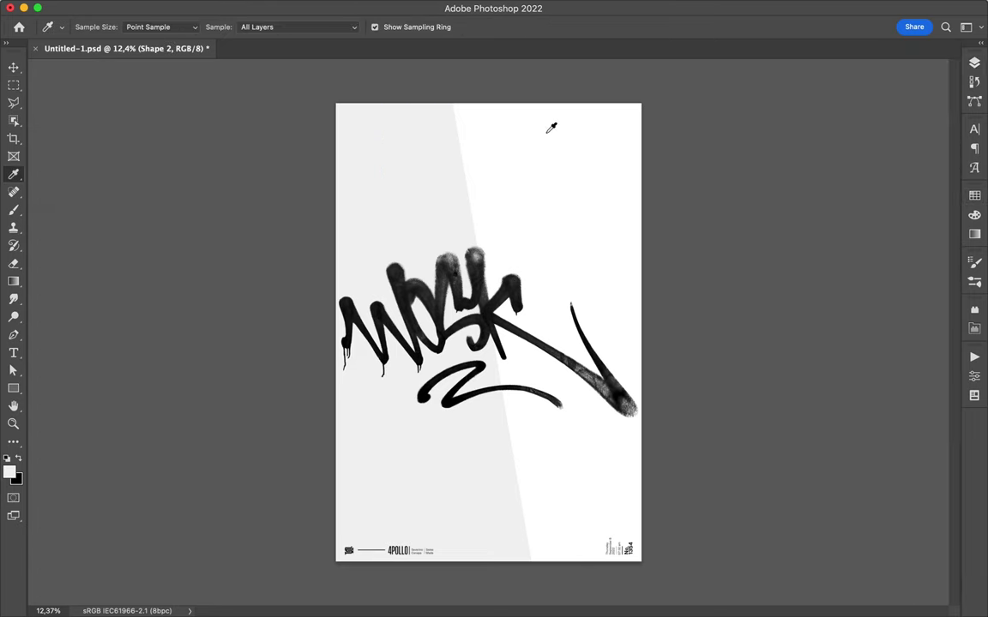
key(b)
key(F7)
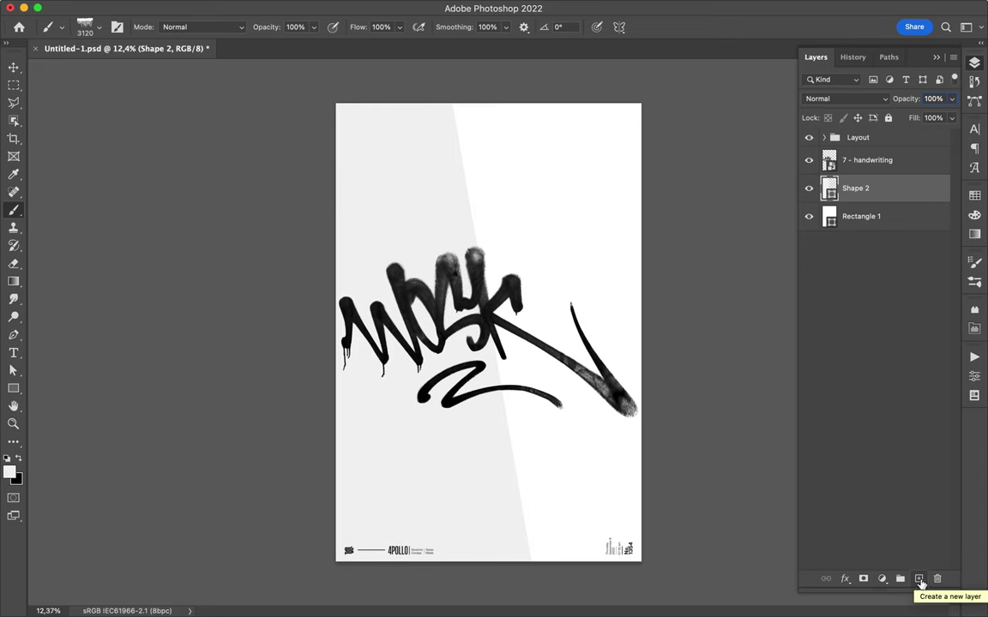
Add a new layer, choose large textured brush 22, and set the brush angle to 100°.
click(918, 580)
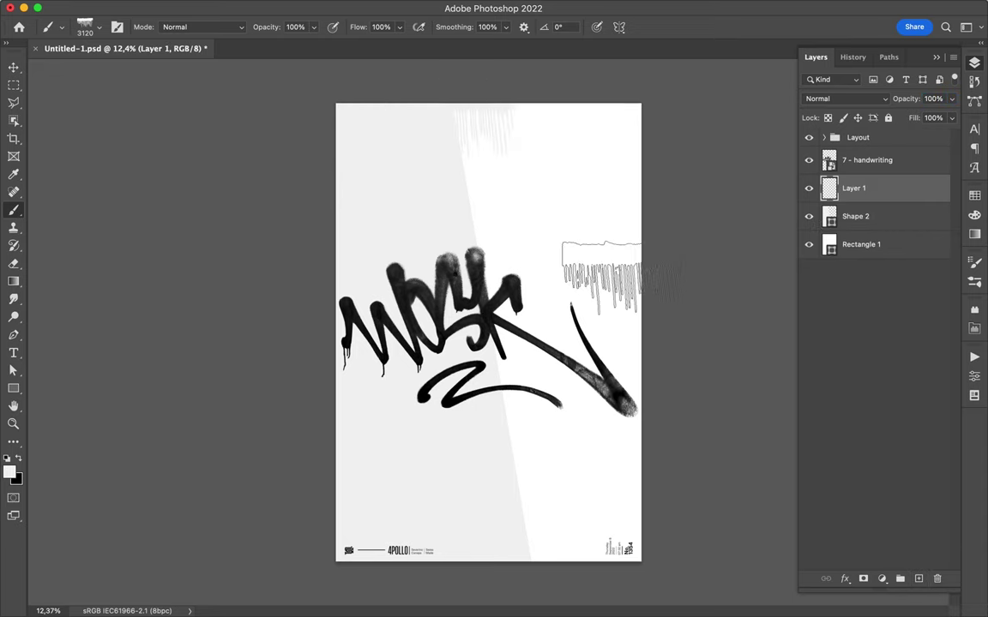
right_click(517, 263)
scroll(596, 406, down, 2)
scroll(595, 408, down, 1)
click(594, 487)
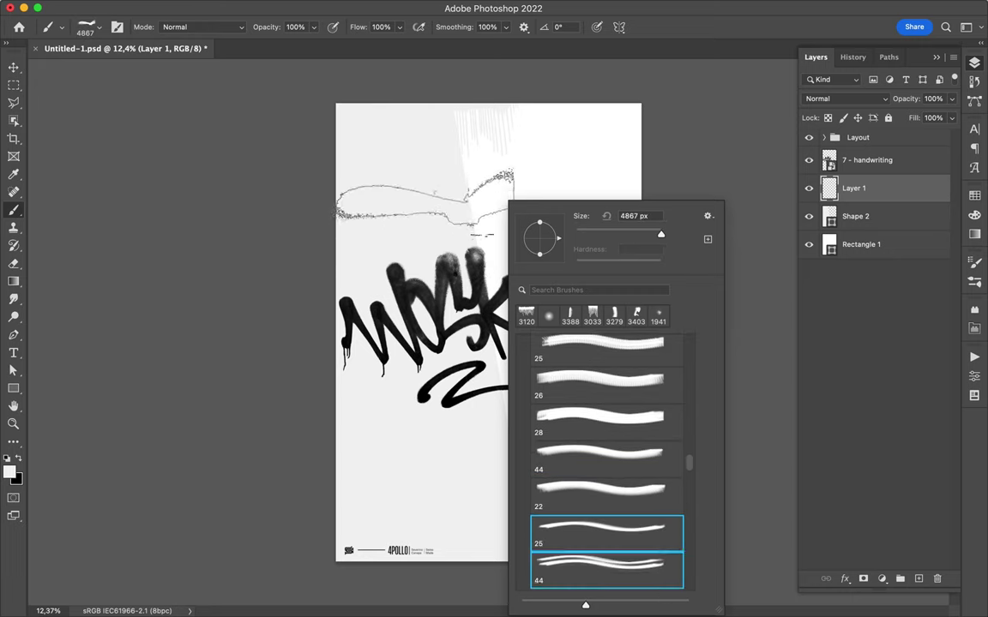
click(520, 261)
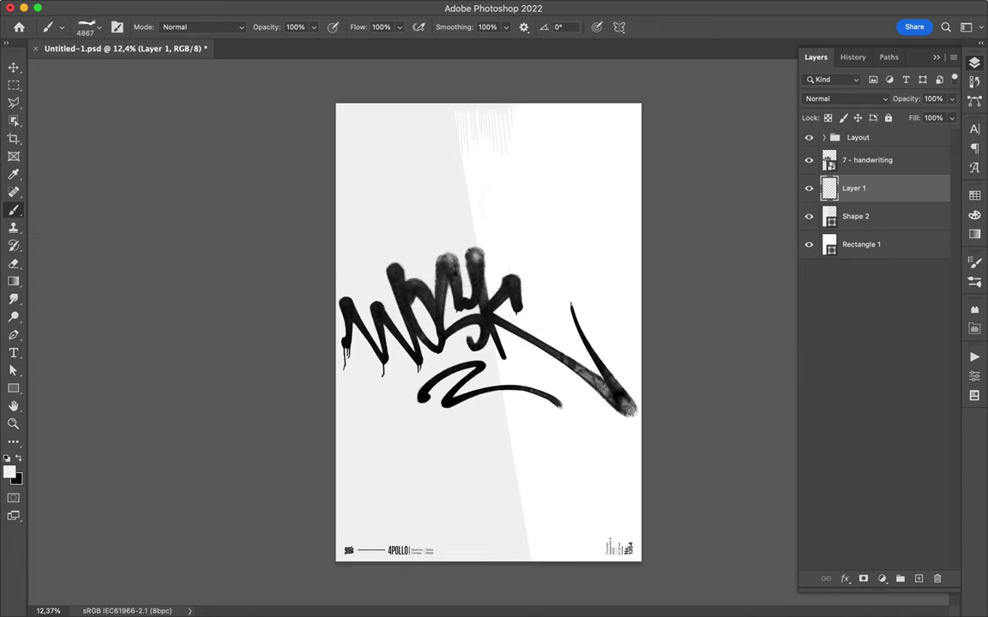
click(571, 29)
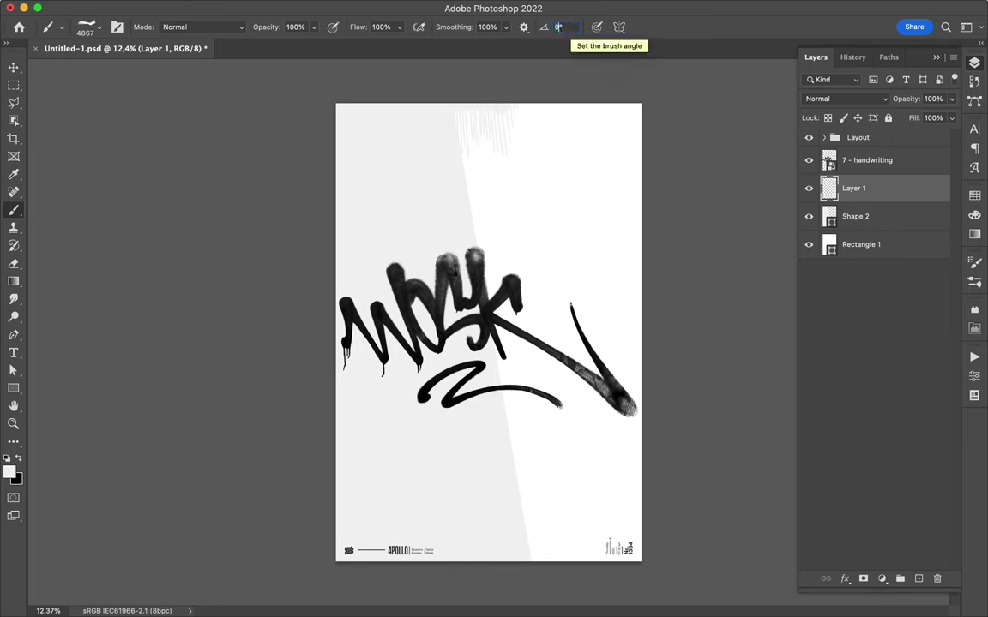
text(80)
key(shift+Down)
key(shift+Up)
key(shift+Up)
key(shift+Up)
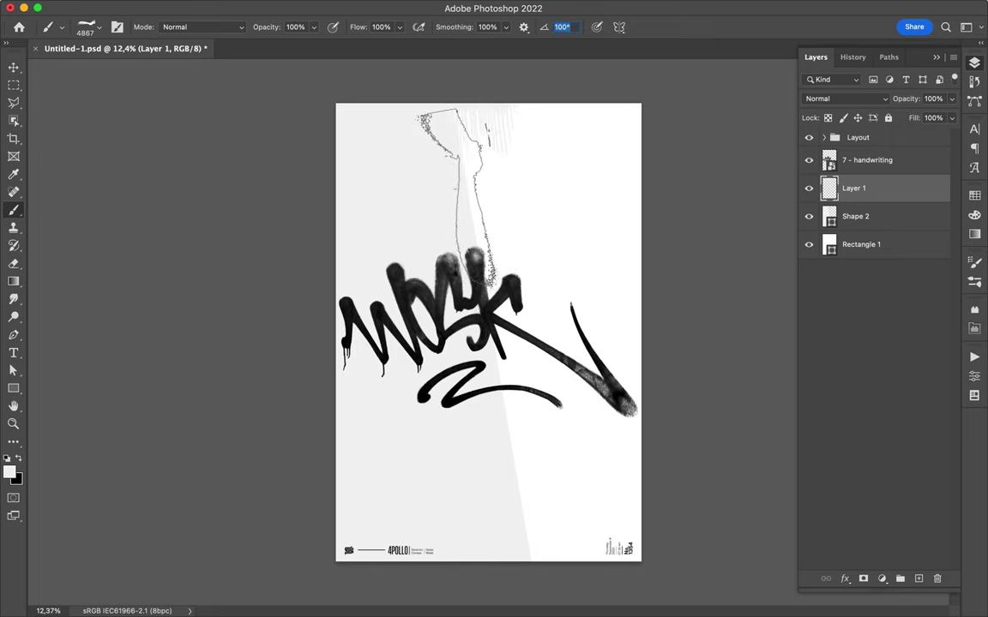
Try brush presets 45, 46 and 48, then settle on brush 79 at 4360 px.
right_click(517, 343)
scroll(592, 465, down, 2)
click(586, 525)
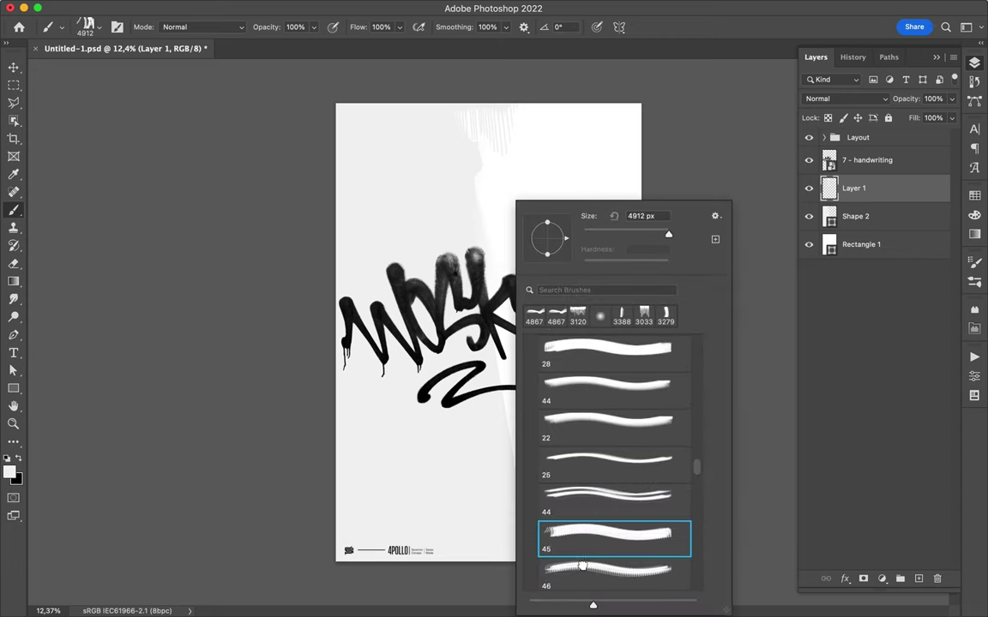
click(586, 567)
scroll(598, 559, down, 2)
scroll(600, 551, down, 2)
key(period)
key(period)
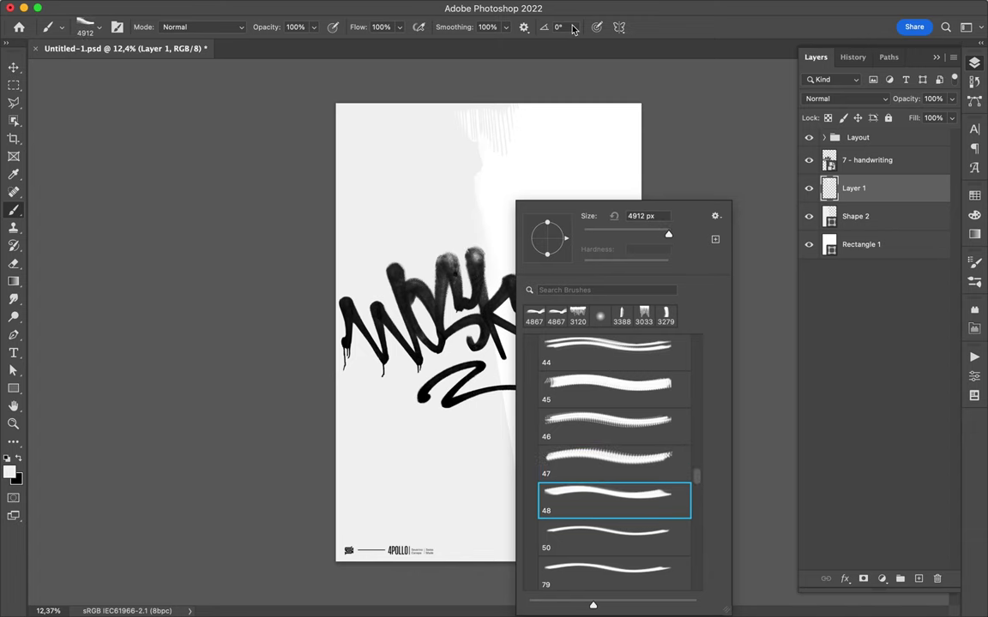
click(556, 26)
text(100)
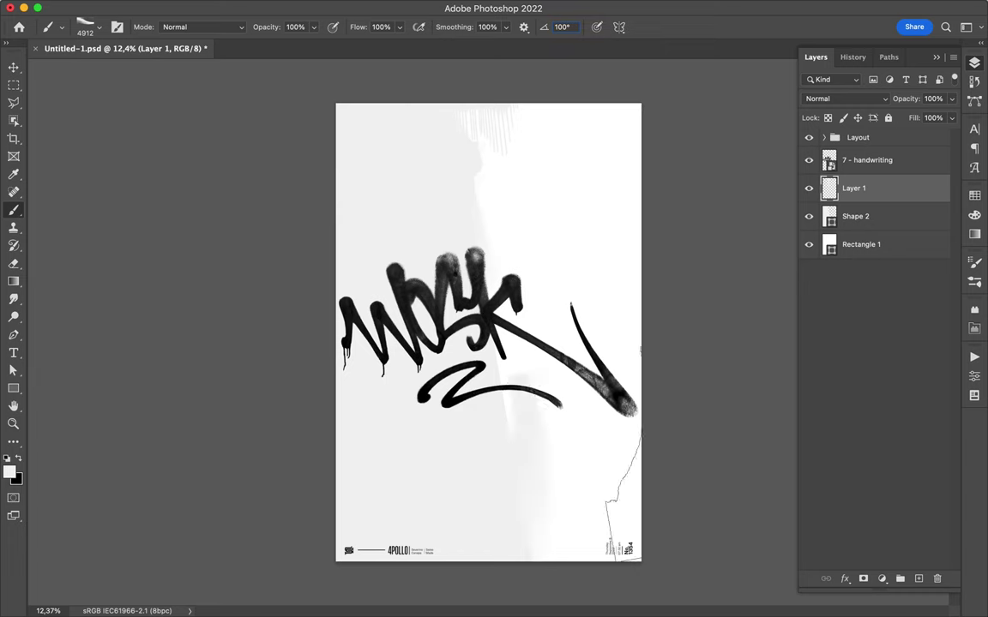
right_click(540, 402)
click(635, 536)
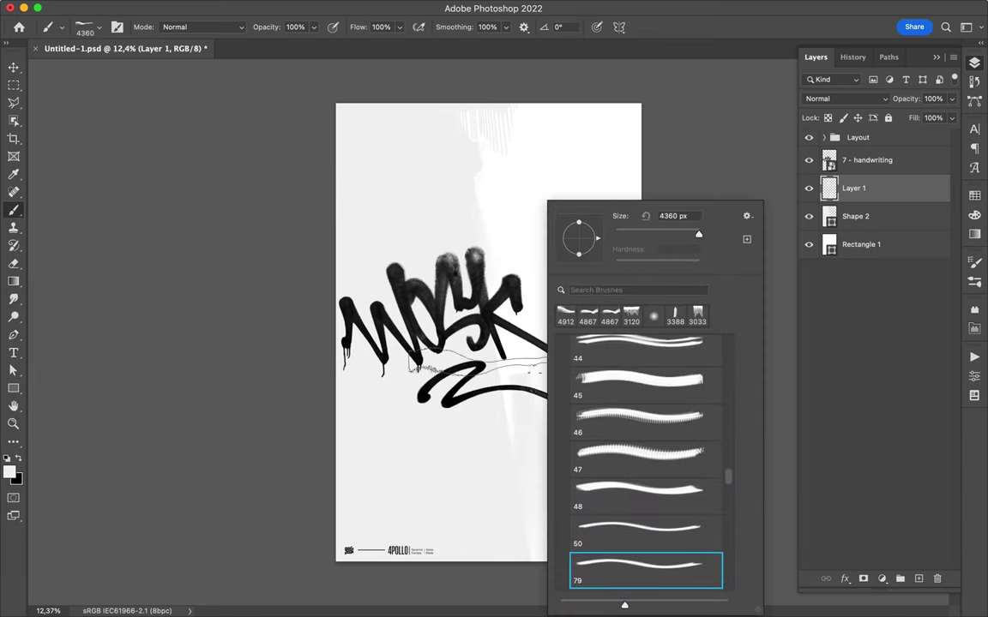
click(557, 27)
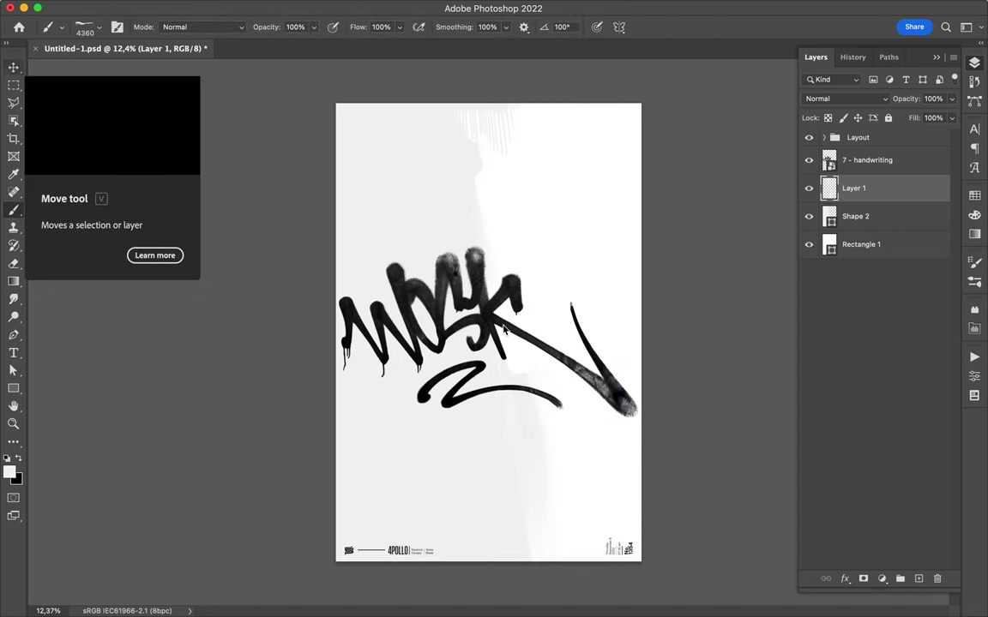
With 7 - handwriting selected, draw a slanted Pen shape on the left filled black.
click(14, 67)
super+click(486, 313)
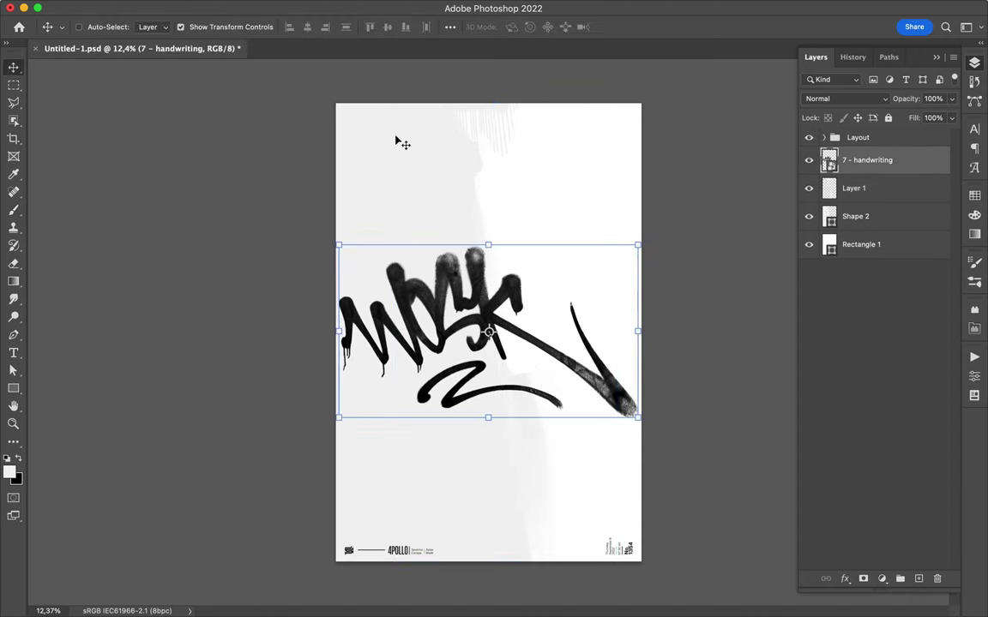
key(p)
click(316, 94)
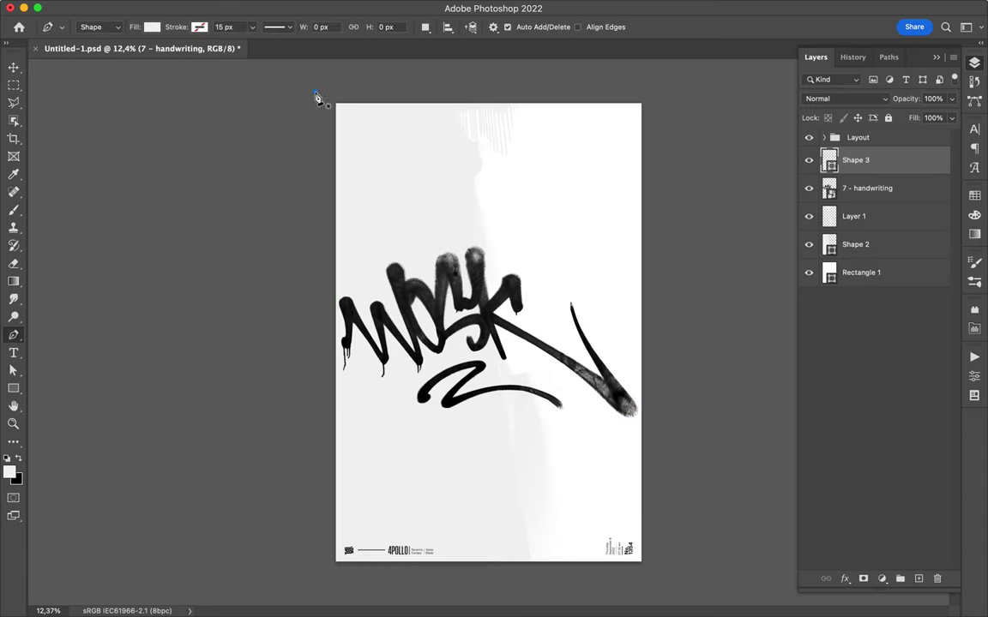
click(330, 567)
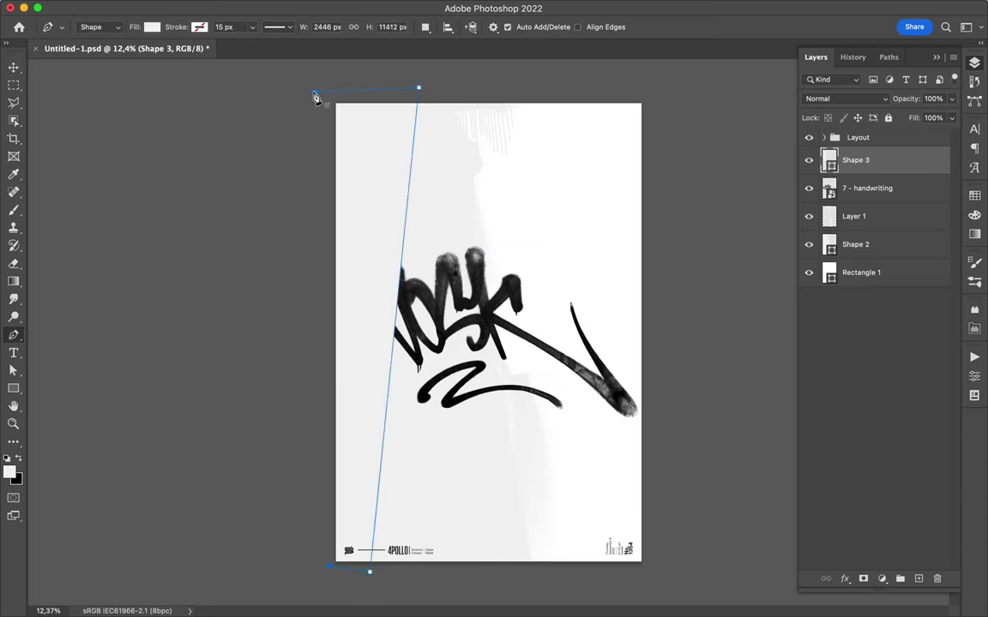
click(152, 30)
click(72, 92)
Move the black panel below the handwriting layer and add an empty layer above it.
drag(858, 160, 894, 212)
key(ctrl+alt+shift+n)
key(b)
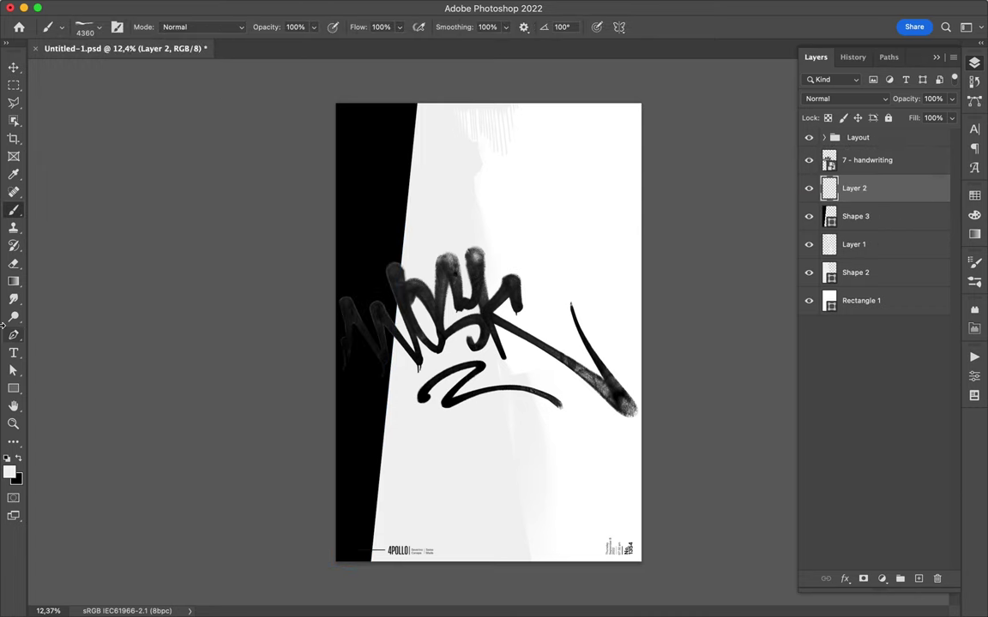
With grunge brush 55 in black, stamp a rough mark at the poster's top.
right_click(433, 205)
scroll(506, 470, down, 1)
click(511, 420)
click(370, 161)
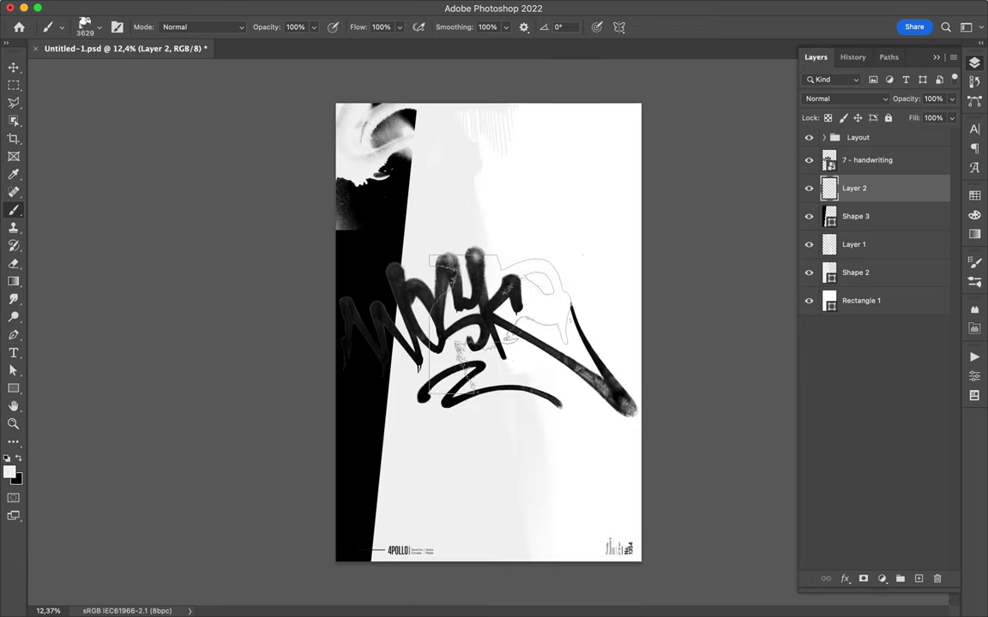
key(ctrl+z)
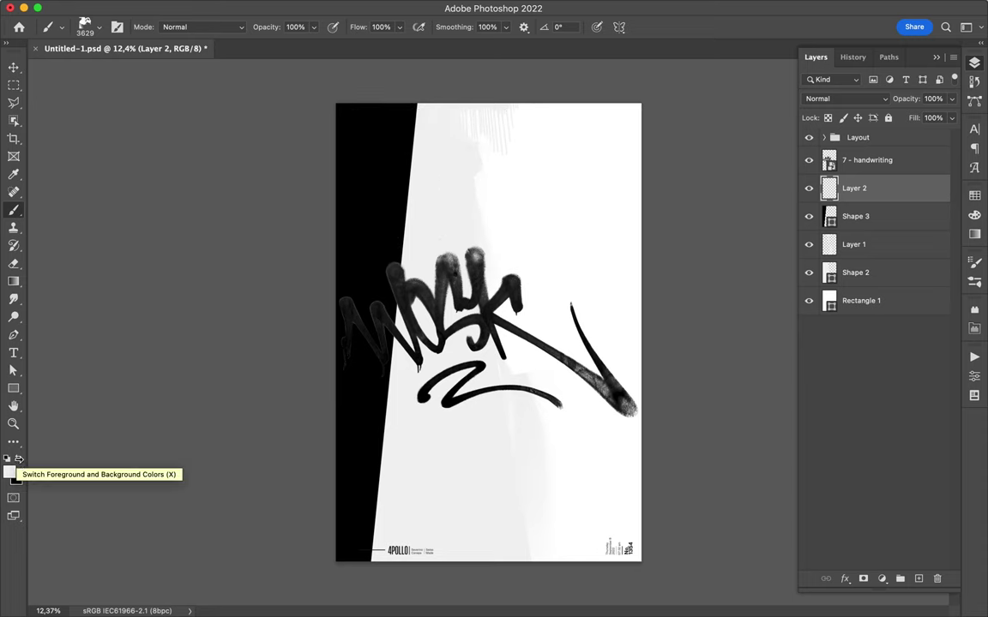
click(17, 460)
click(369, 159)
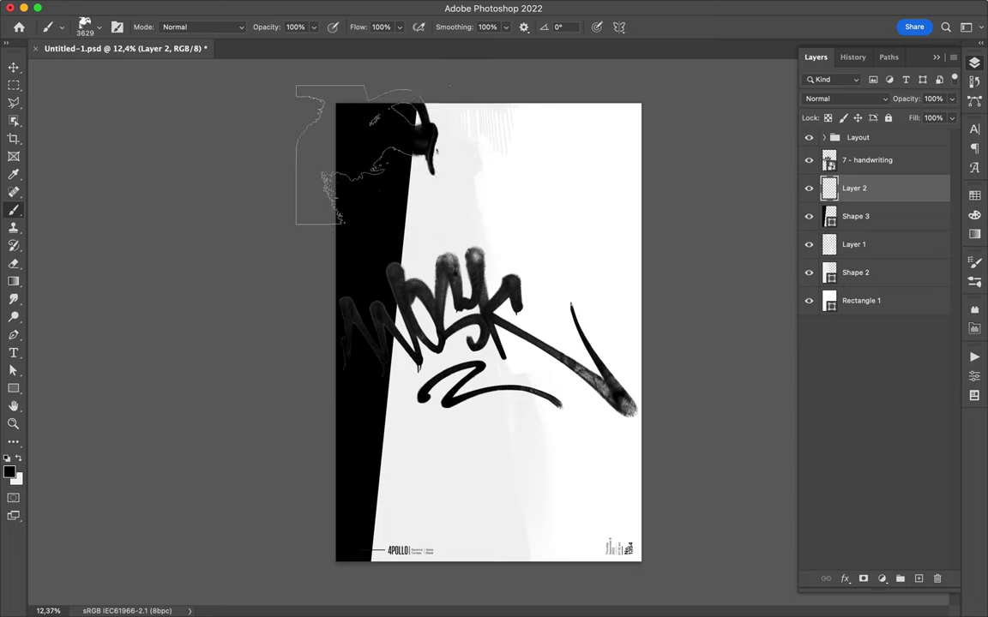
Switch to grunge brush 80 at an 89° angle and stamp a black mark at lower left.
right_click(391, 268)
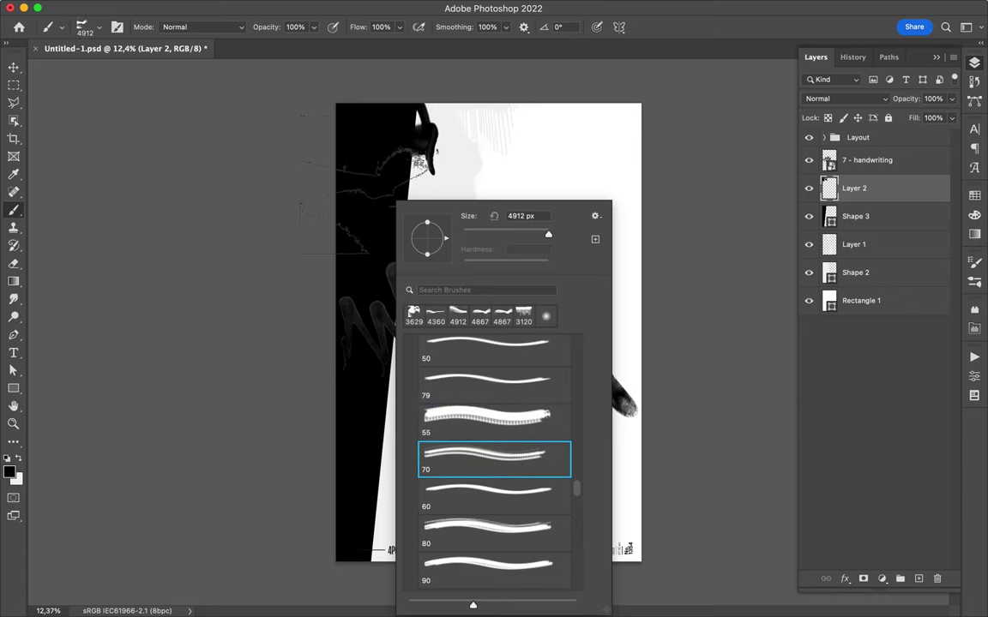
key(Return)
right_click(463, 218)
key(Down)
click(560, 26)
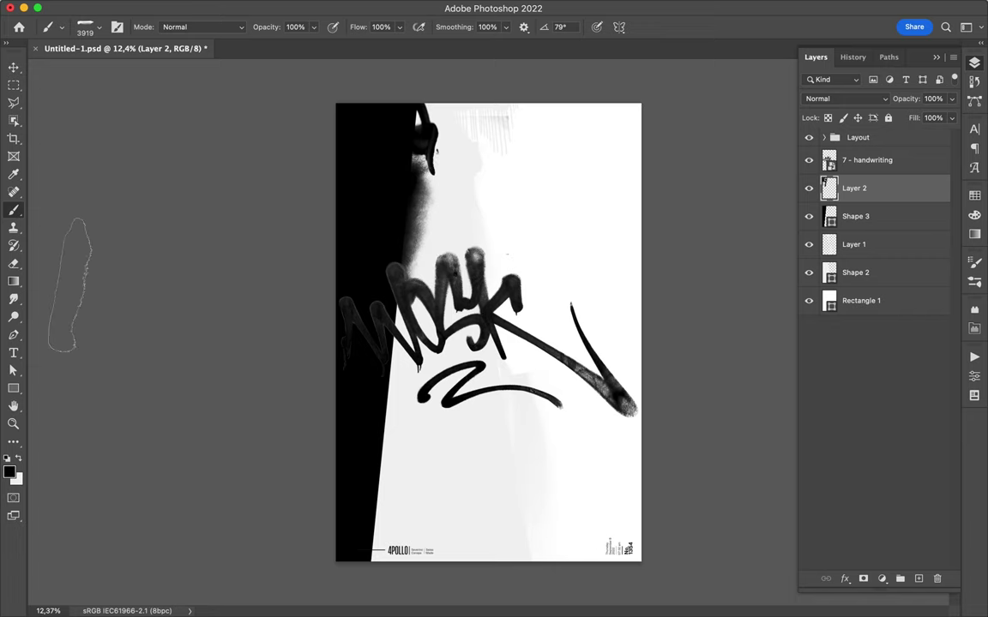
right_click(413, 202)
click(508, 529)
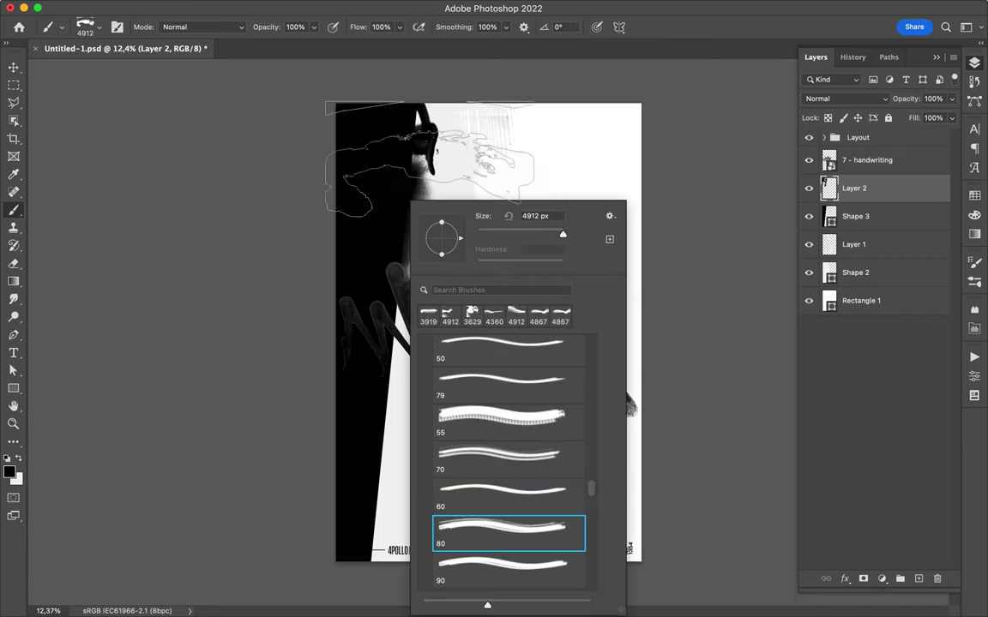
click(572, 30)
text(89)
key(Return)
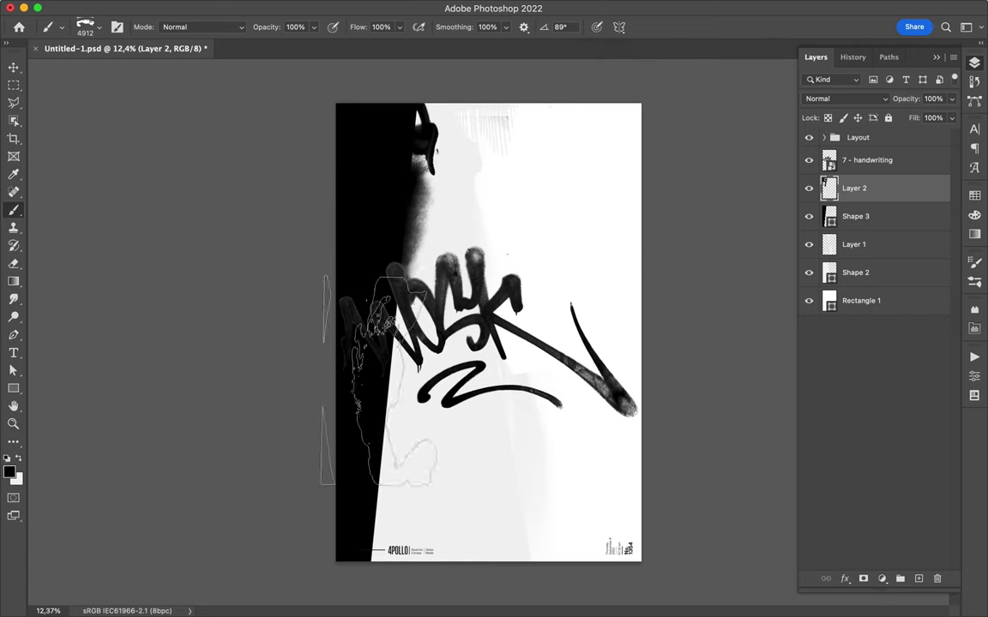
click(390, 445)
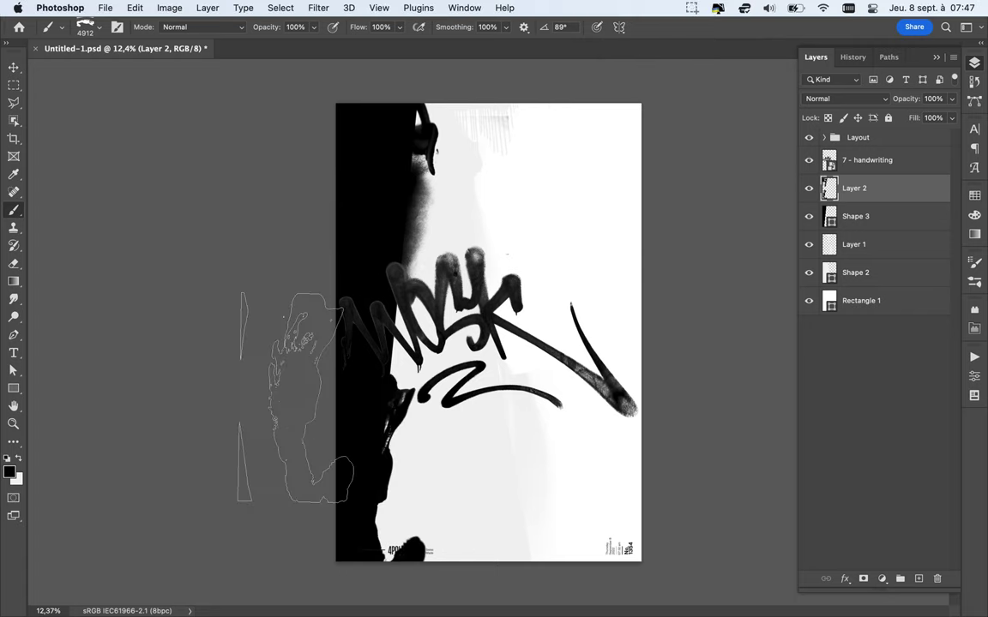
Save the poster document and bring up a Finder window.
key(ctrl+s)
click(698, 6)
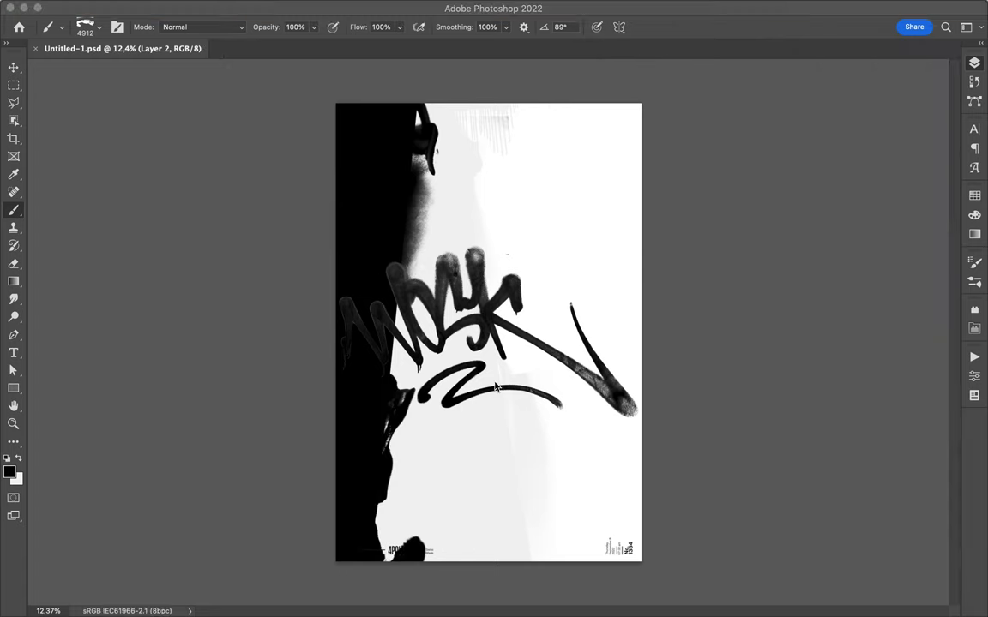
click(379, 591)
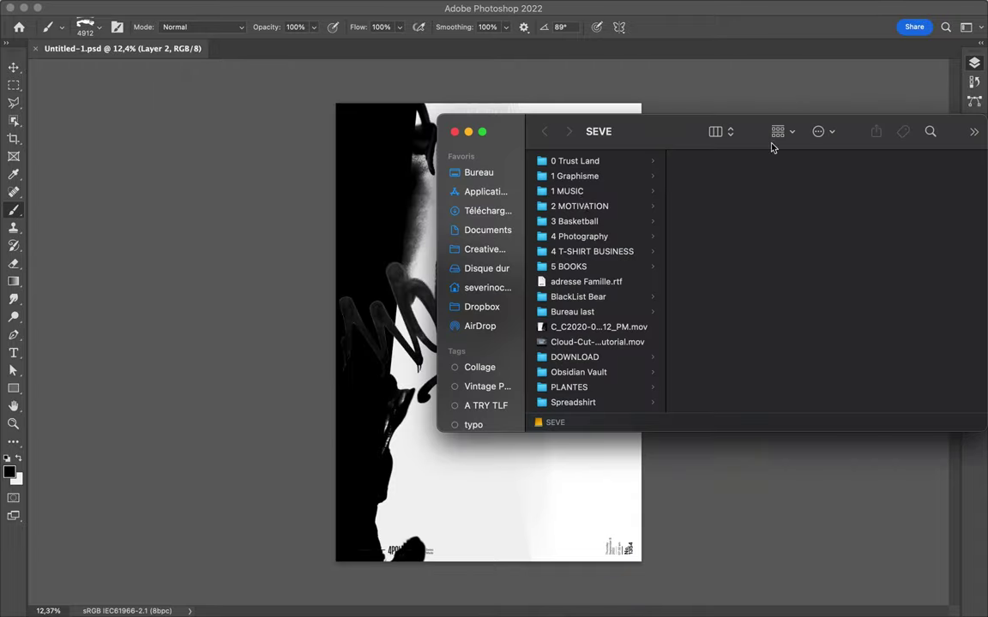
In Finder, browse to the Graffiti (white) folder beside the poster.
click(573, 176)
click(711, 221)
click(838, 288)
drag(600, 131, 748, 131)
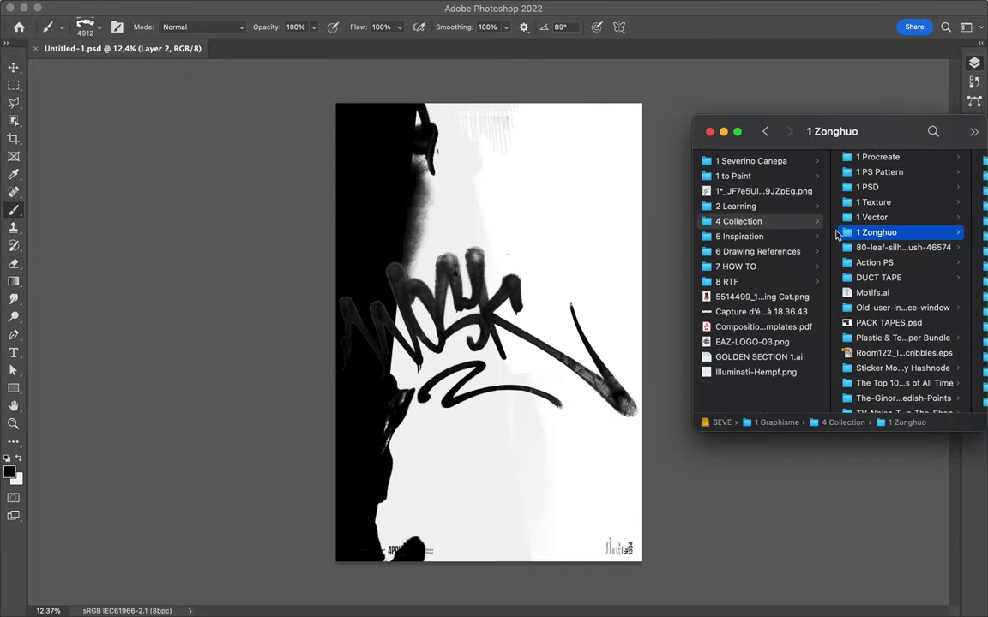
scroll(802, 259, down, 3)
click(806, 228)
click(661, 204)
click(771, 176)
click(638, 251)
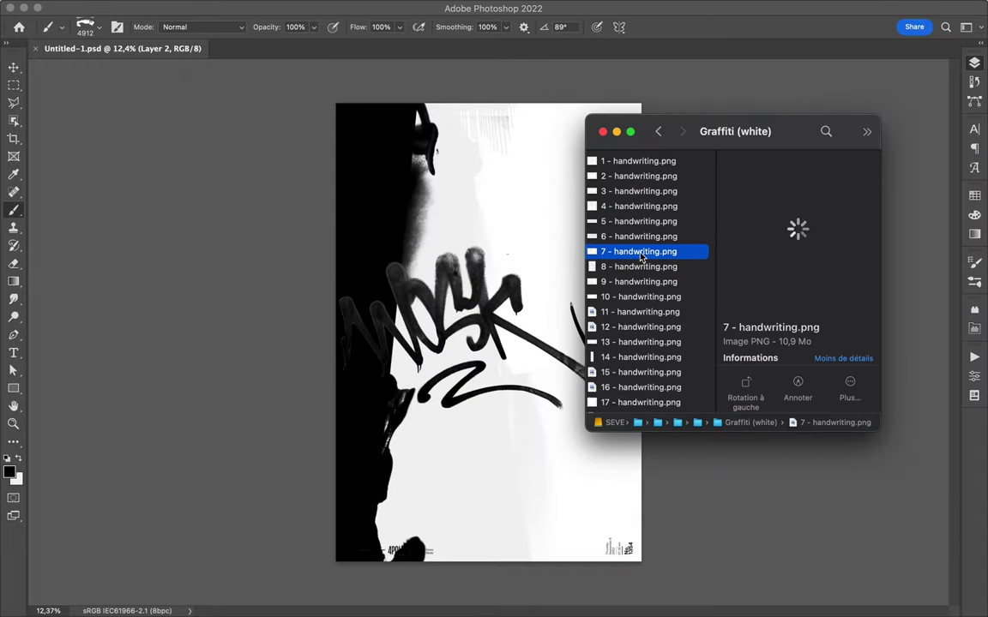
Place the 11 - handwriting scribble and move it into place on the left.
key(Down)
key(Down)
Place 23 - handwriting.png onto the poster.
key(Down)
key(Down)
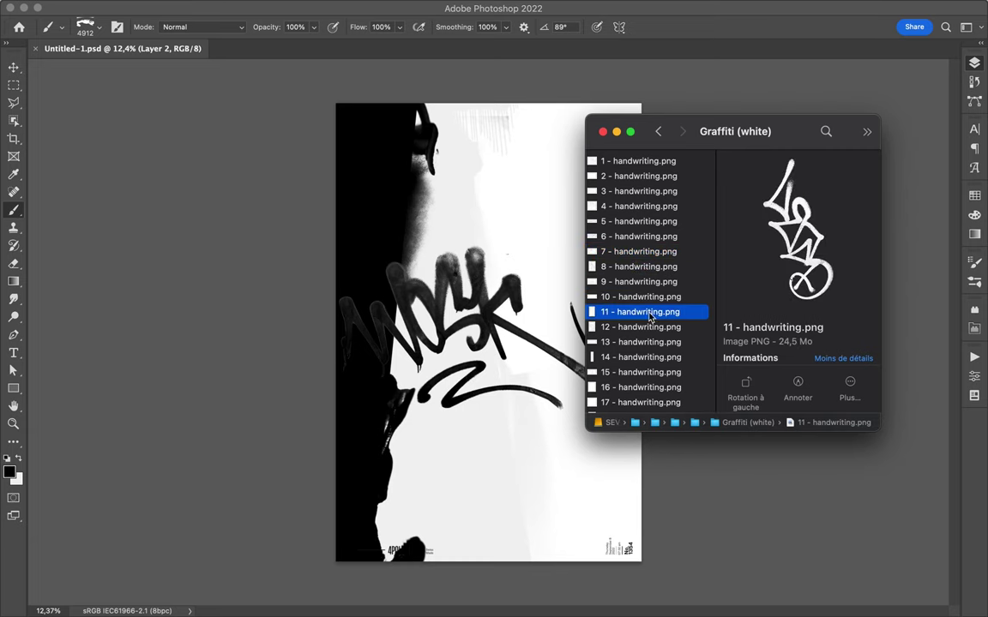
click(566, 274)
key(Return)
click(580, 448)
click(438, 249)
key(v)
mouse_move(532, 497)
mouse_down()
mouse_move(437, 435)
mouse_move(414, 381)
mouse_up()
click(383, 592)
key(Down)
key(Down)
key(Down)
click(660, 346)
drag(660, 346, 600, 206)
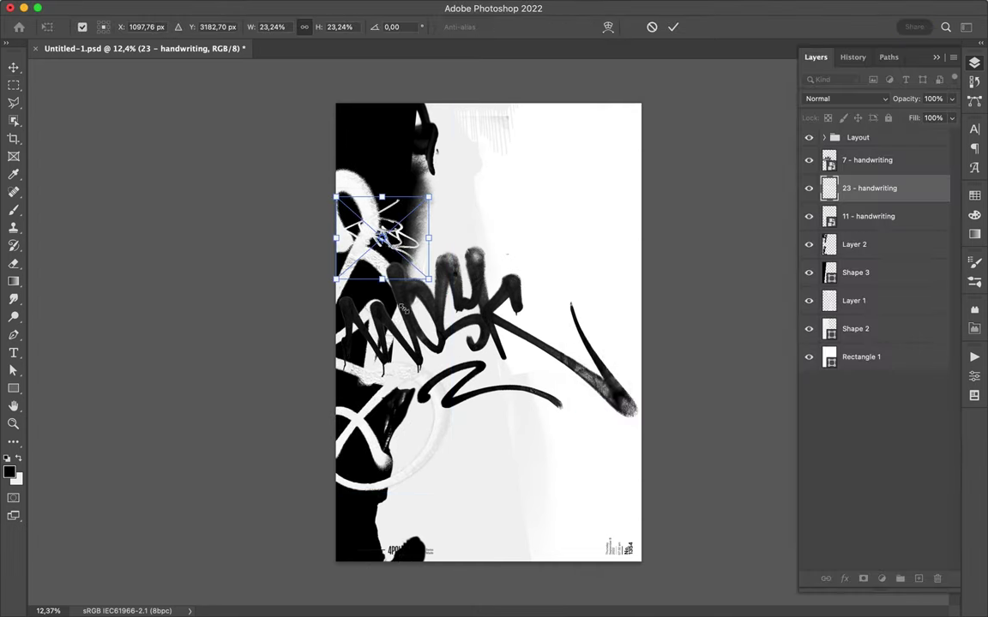
key(Return)
Place 4 - Tear paper.png from the Torn Paper folder onto the poster.
click(386, 590)
key(Left)
key(Down)
key(Down)
click(761, 205)
drag(762, 206, 504, 202)
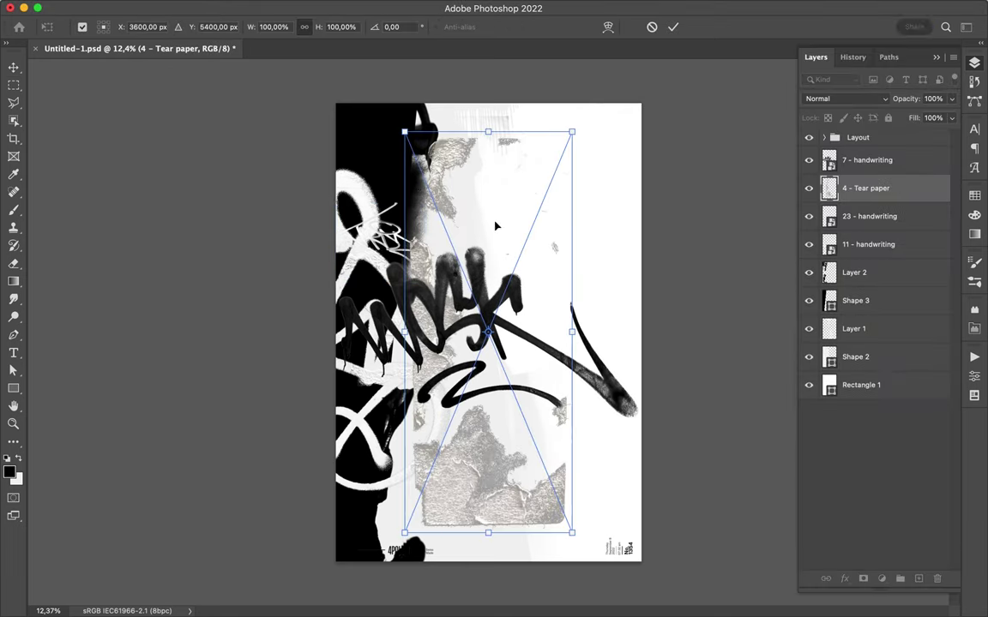
key(Return)
click(881, 578)
Lighten the torn paper with Hue/Saturation, merge it, and rotate it about 165°.
click(836, 425)
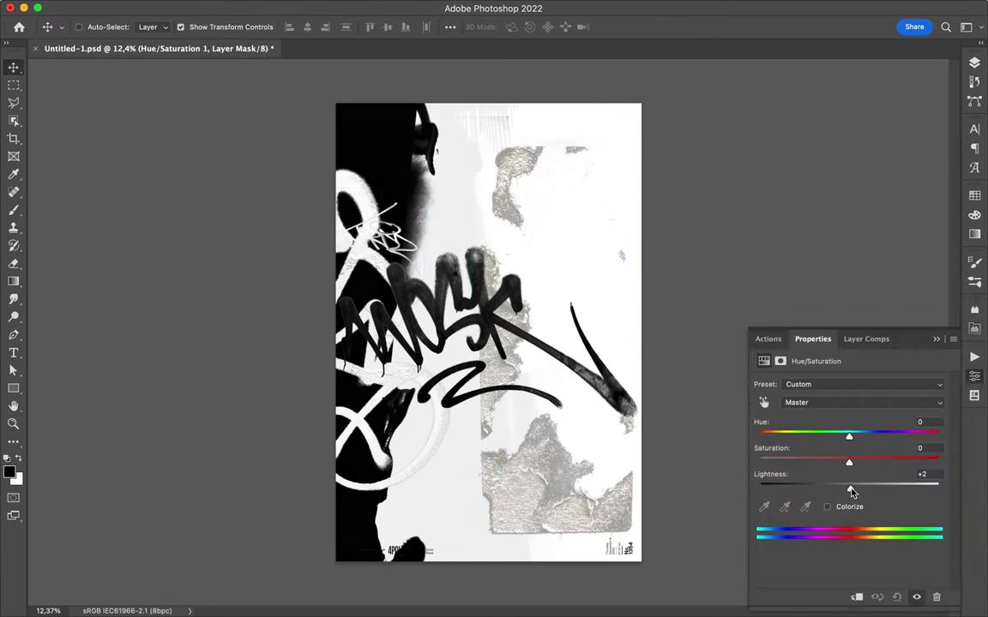
drag(849, 489, 874, 491)
click(975, 69)
key(ctrl+e)
drag(651, 557, 417, 609)
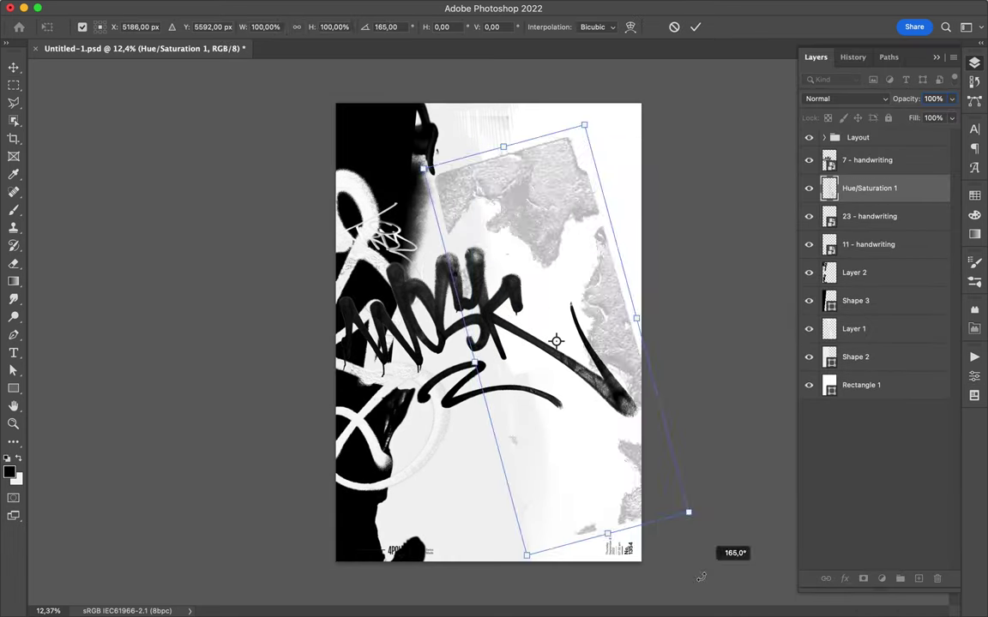
key(Return)
click(356, 593)
scroll(661, 265, left, 5)
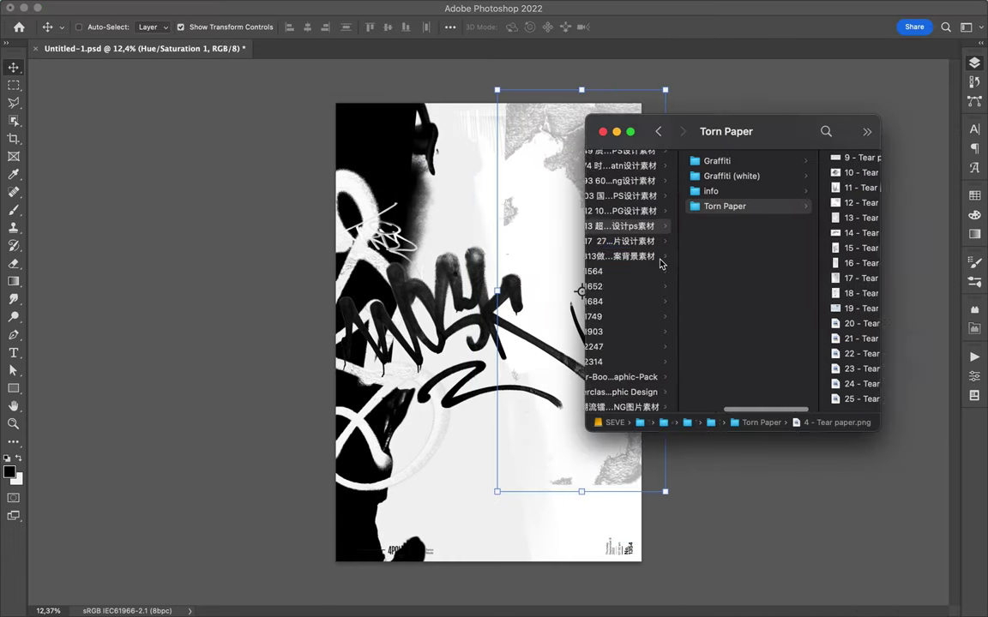
Place 3 - Character sculpture from 01 - Sculptures at the poster's bottom right.
click(761, 161)
click(648, 176)
key(Down)
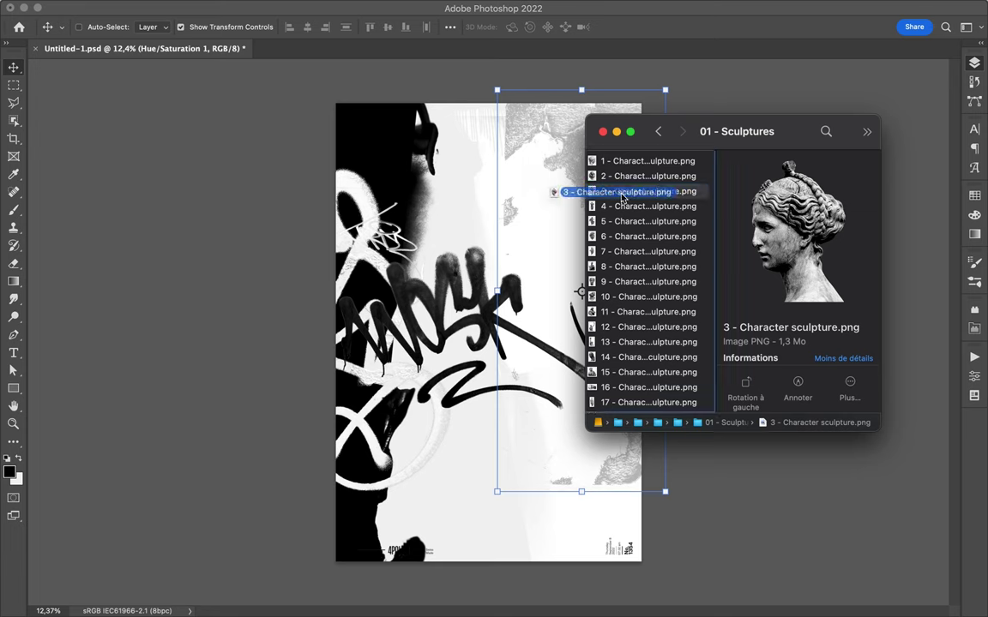
drag(665, 194, 611, 506)
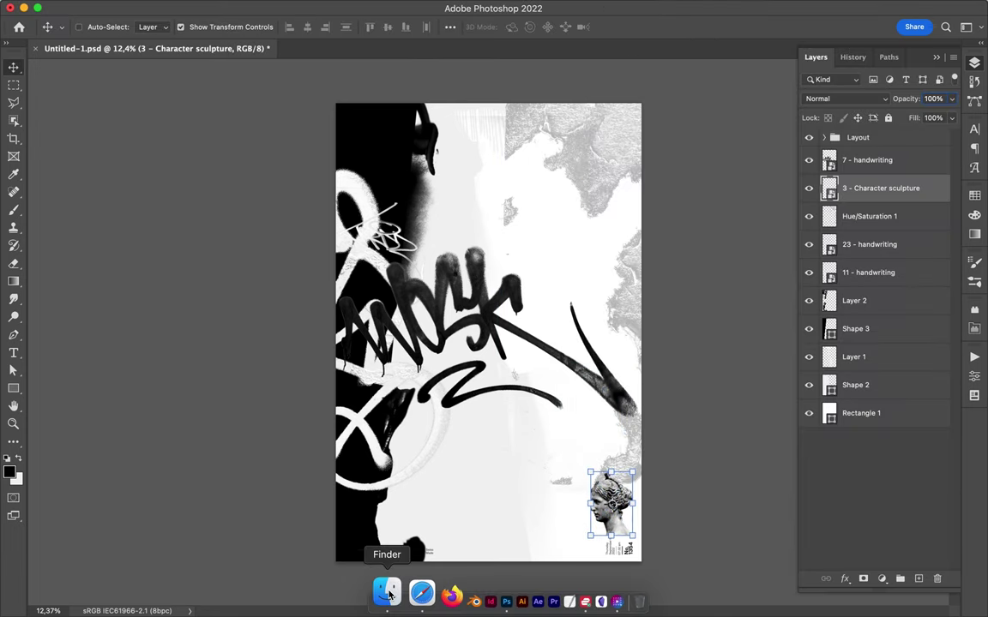
Place a large sculpture bust, 32, over the tag.
click(388, 593)
key(Down)
key(Down)
key(Down)
key(Down)
key(Down)
key(Down)
key(Down)
key(Down)
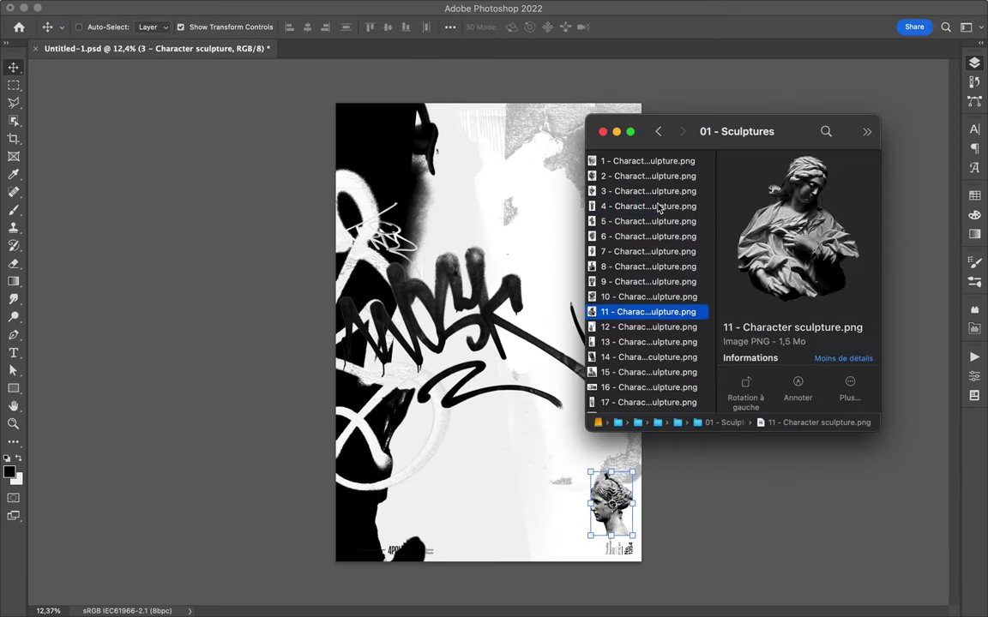
key(Down)
key(Down)
key(Down)
key(Down)
key(Down)
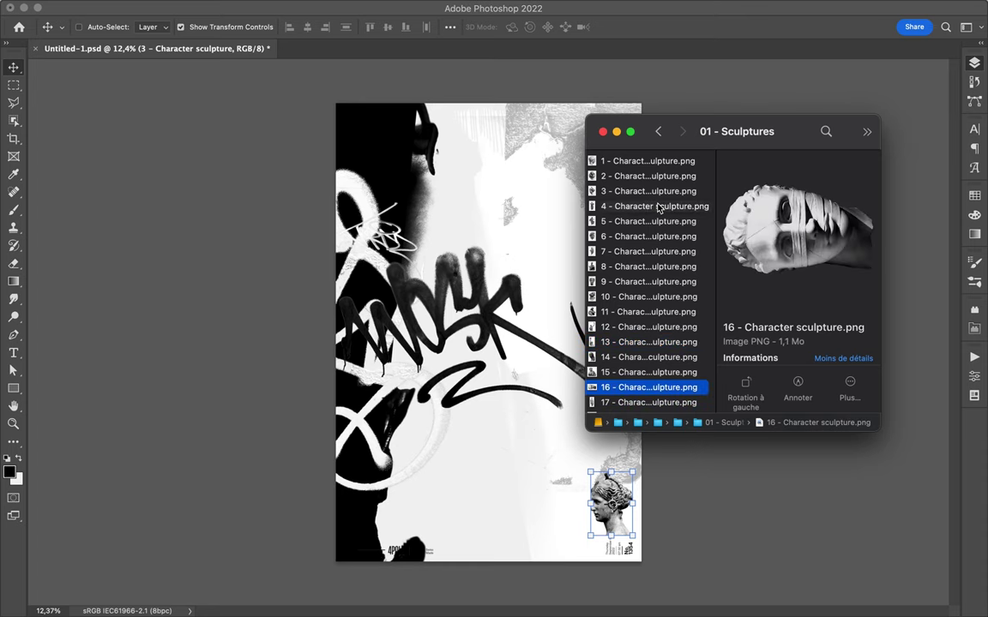
key(Down)
key(Down)
key(Down)
key(Down)
key(Down)
key(Down)
key(Down)
key(Down)
key(Down)
key(Down)
key(Down)
key(Down)
key(Down)
key(Down)
key(Down)
key(Down)
drag(521, 366, 523, 369)
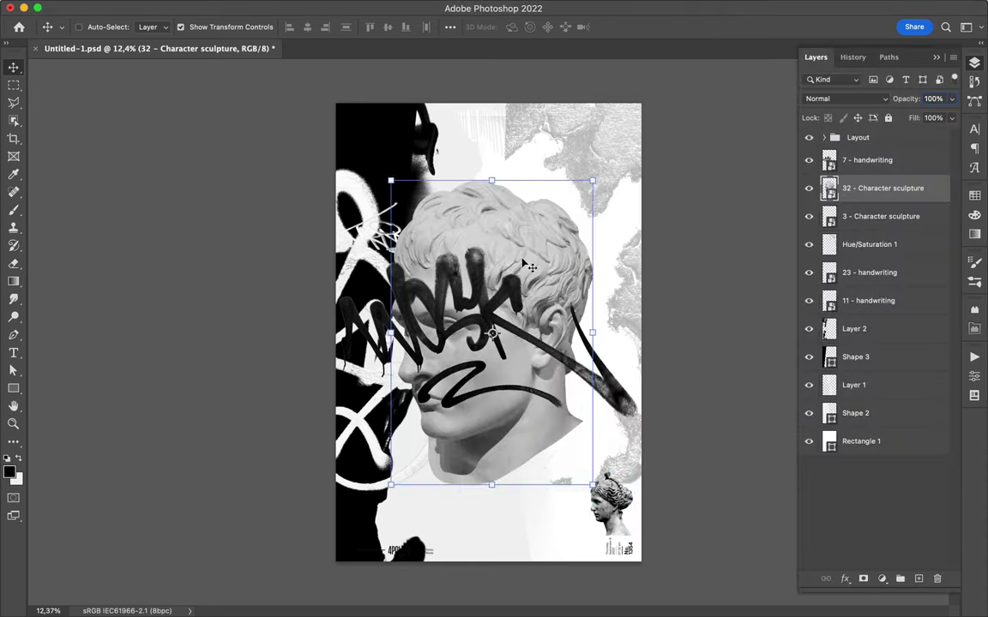
click(105, 7)
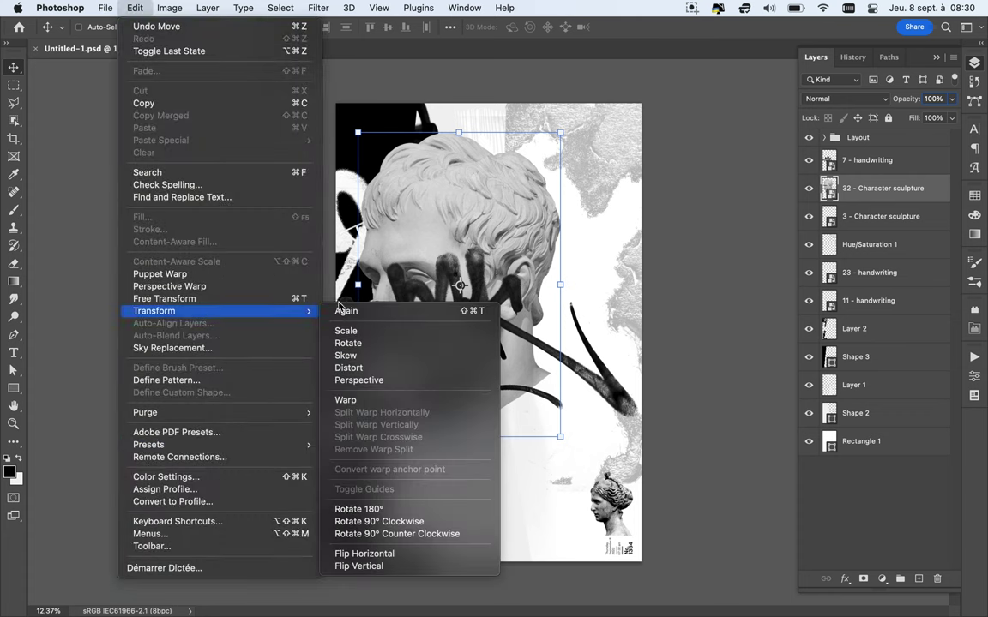
Flip sculpture 32 horizontally and tuck it below Layer 2 behind the tag.
click(446, 586)
drag(868, 202, 860, 300)
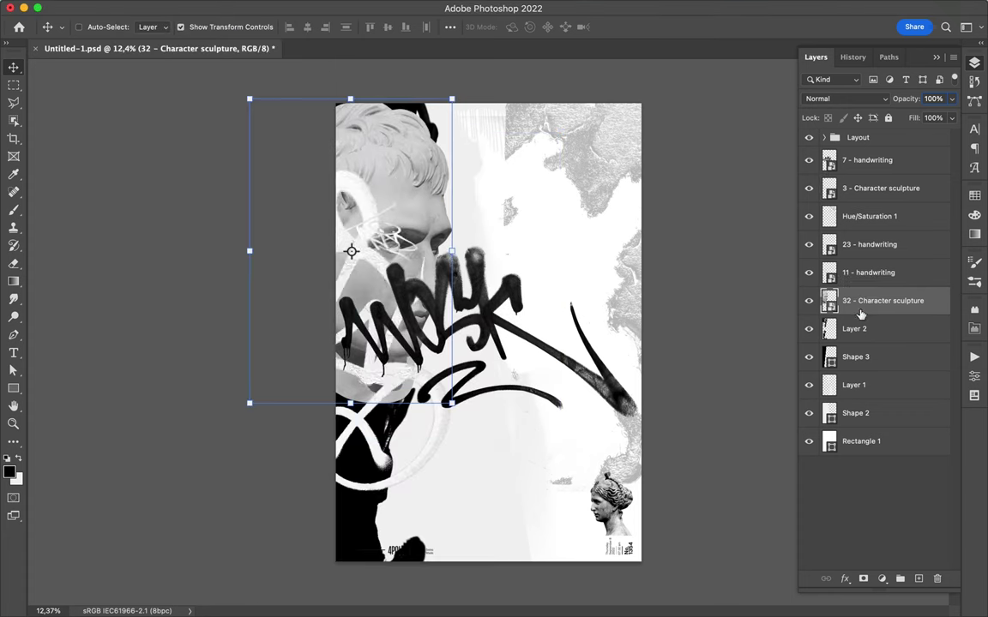
drag(411, 193, 456, 181)
drag(860, 300, 871, 346)
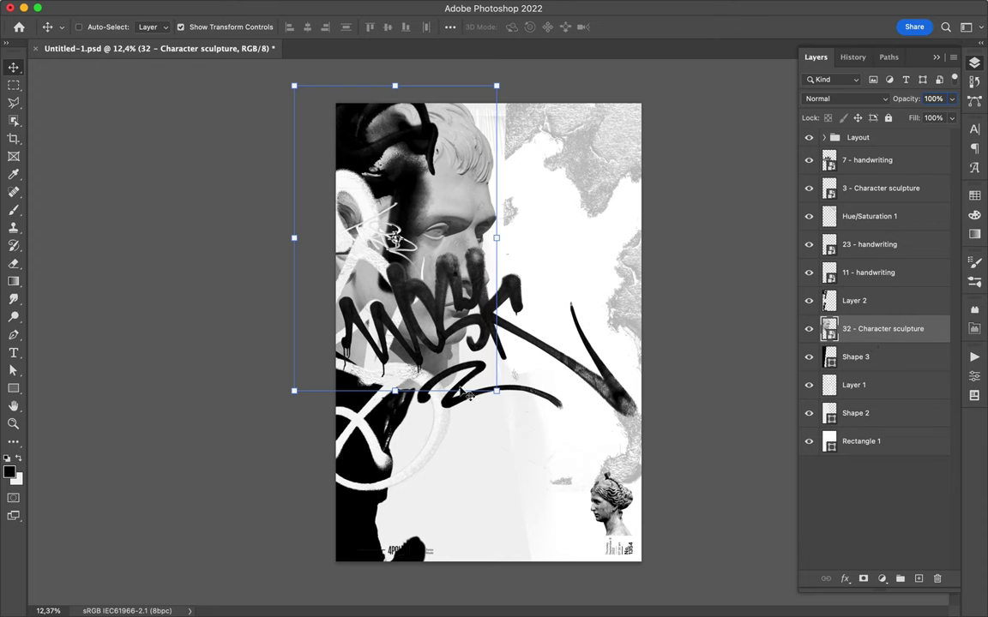
click(652, 266)
click(794, 206)
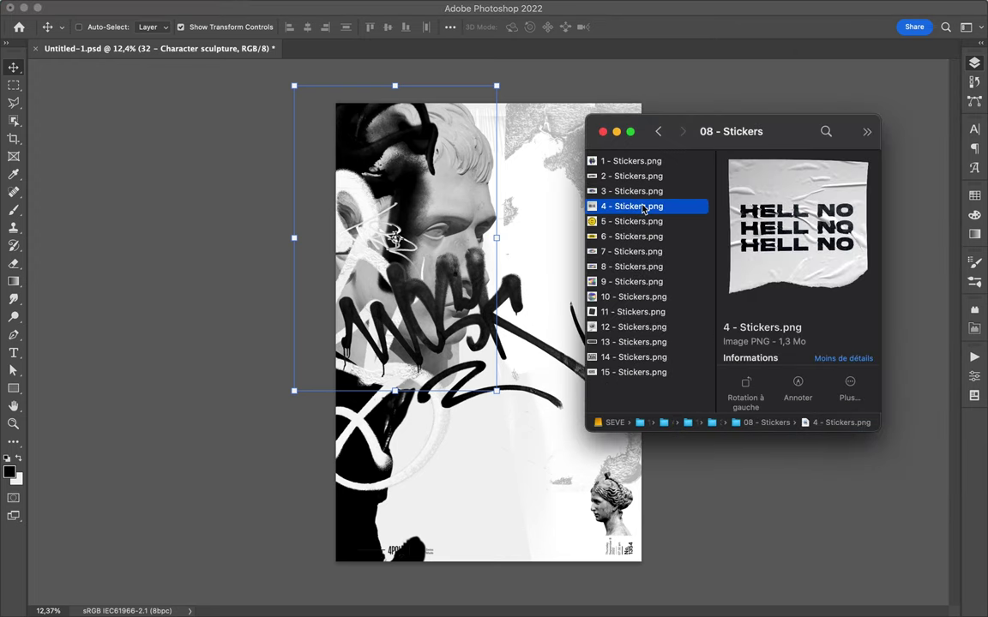
Place holographic stickers 8 beside the face and 9 on the small bust.
key(Up)
key(Up)
key(Up)
key(Down)
key(Down)
key(Down)
key(Down)
key(Down)
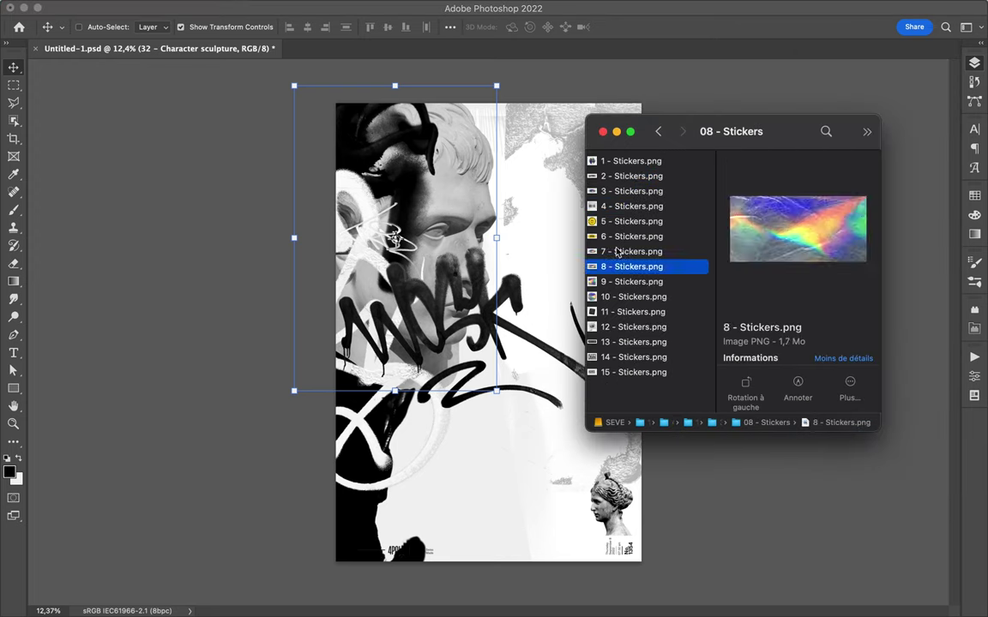
drag(631, 266, 506, 236)
mouse_move(647, 285)
mouse_down()
mouse_move(476, 342)
mouse_move(582, 500)
mouse_up()
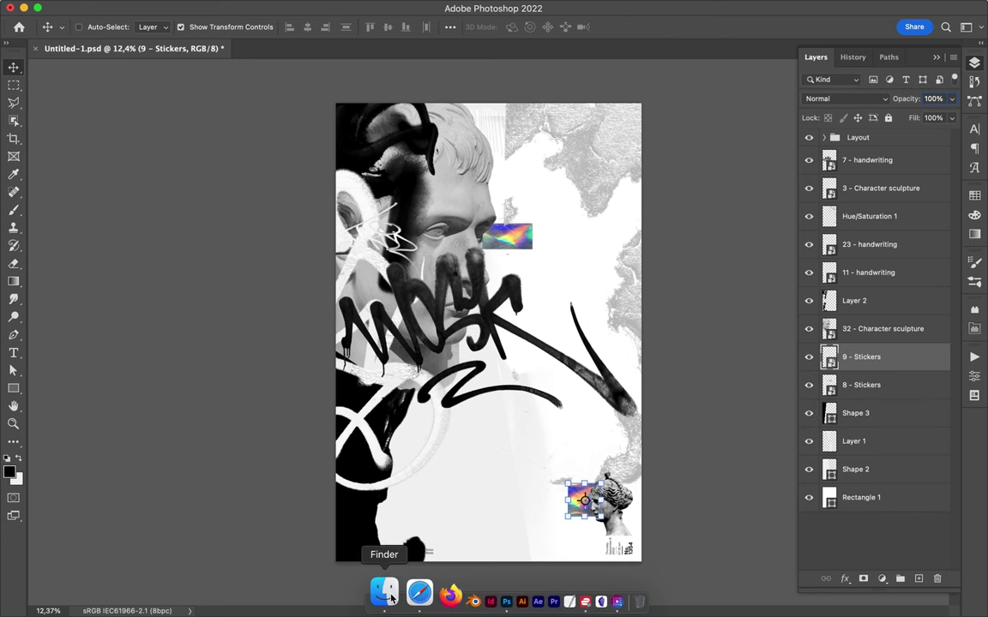
key(Return)
Create a new scribble layer with a 1 px brush, then place sticker 10.
key(b)
key(super+shift+alt+n)
right_click(572, 244)
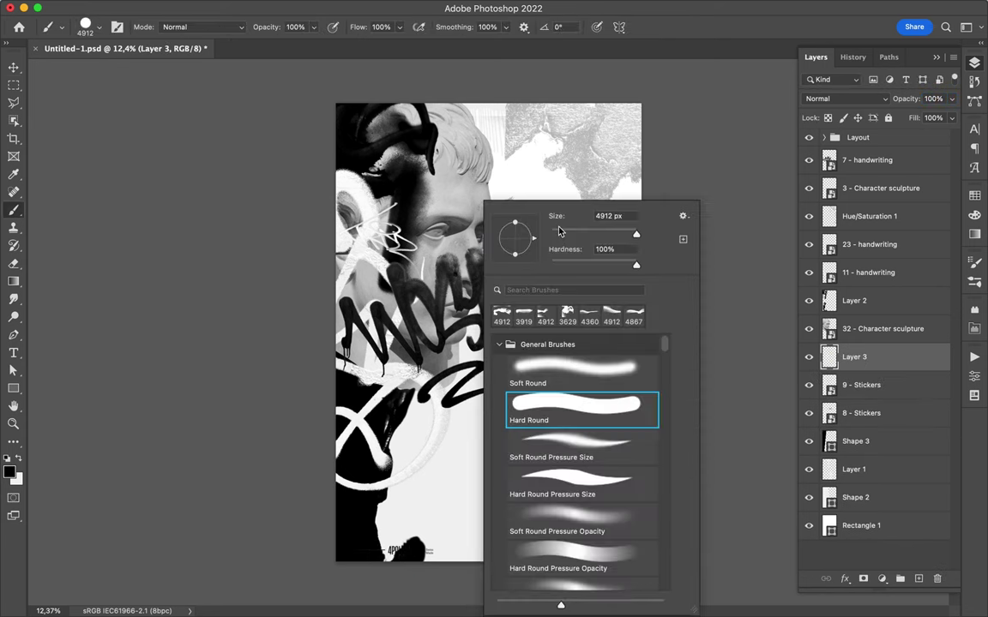
key(Return)
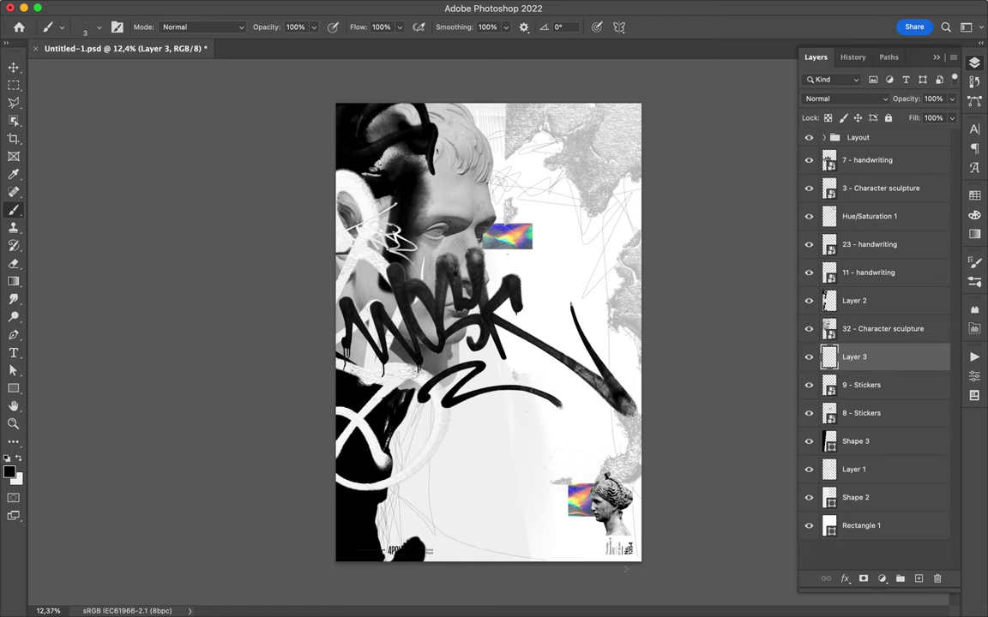
right_click(441, 199)
drag(457, 213, 451, 213)
key(Return)
drag(639, 282, 484, 339)
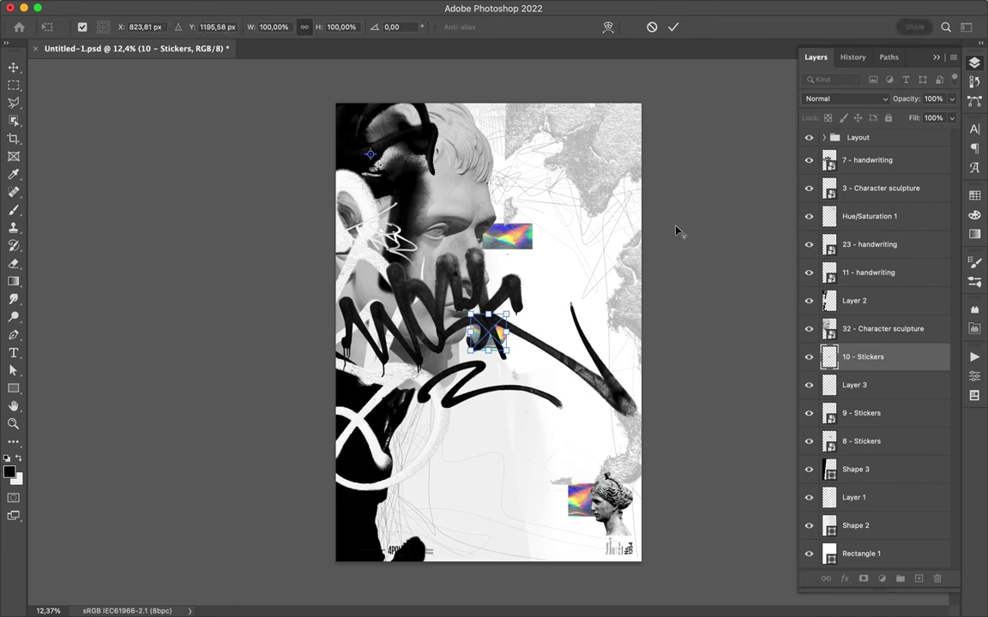
Bring the round holographic sticker layer to the top and move it to the left edge.
key(Return)
key(ctrl+shift+bracketright)
key(v)
drag(487, 335, 343, 465)
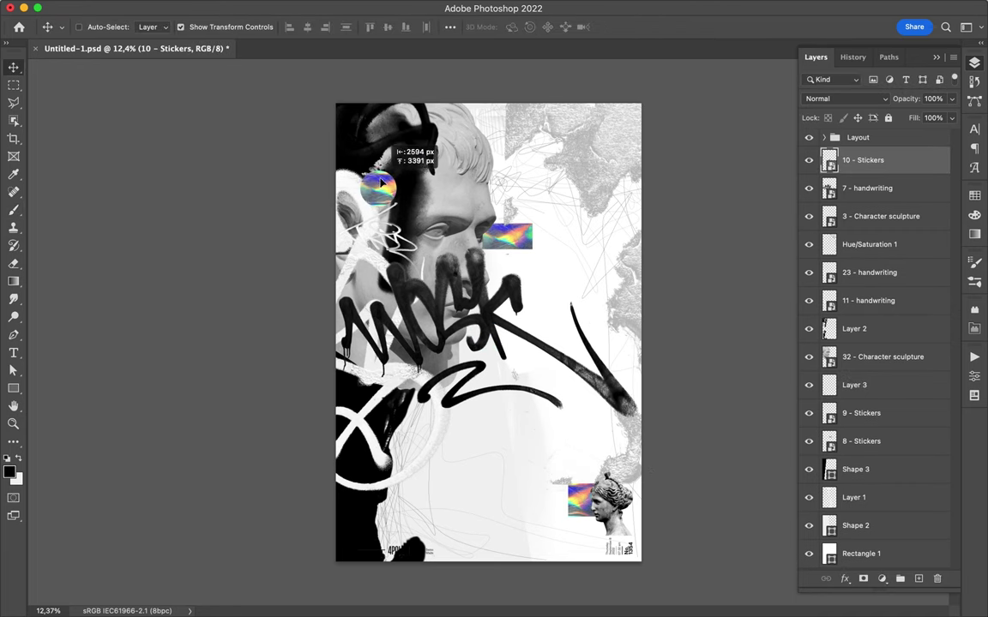
Place the fourth tape sticker from 09 - Tape stickers at the top of the head.
key(ctrl+Tab)
key(Down)
key(Down)
key(Down)
key(Left)
key(Down)
key(Right)
key(Up)
drag(646, 268, 414, 189)
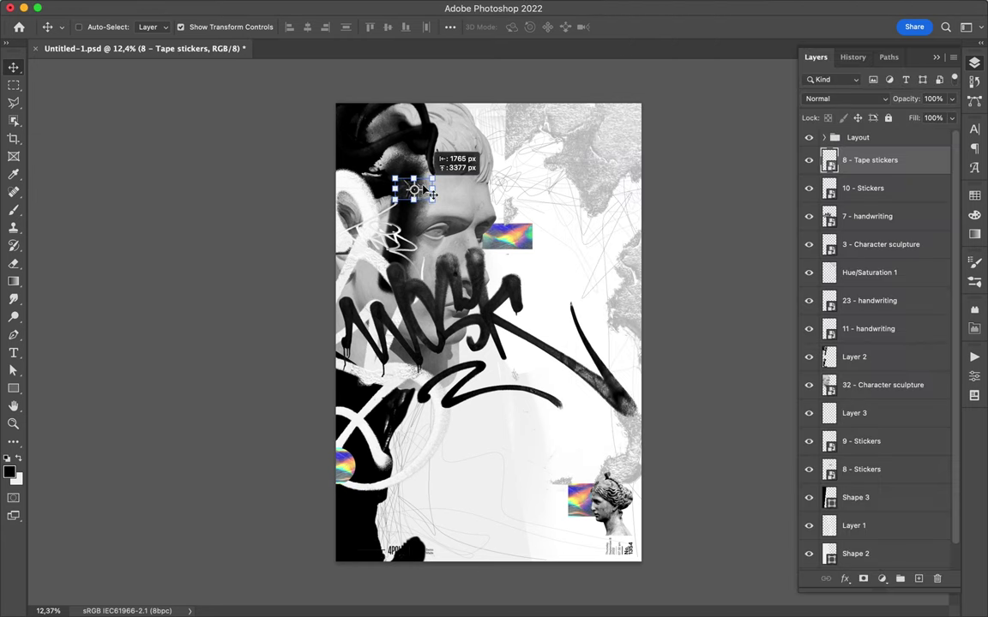
key(super+Tab)
Add two torn paper pieces from 10 - Torn papers, tucking them under 23 - handwriting.
key(Down)
key(Down)
key(Left)
key(Down)
key(Right)
mouse_move(730, 287)
mouse_down()
mouse_move(569, 300)
mouse_move(479, 359)
mouse_move(460, 354)
mouse_up()
key(Return)
drag(866, 160, 899, 337)
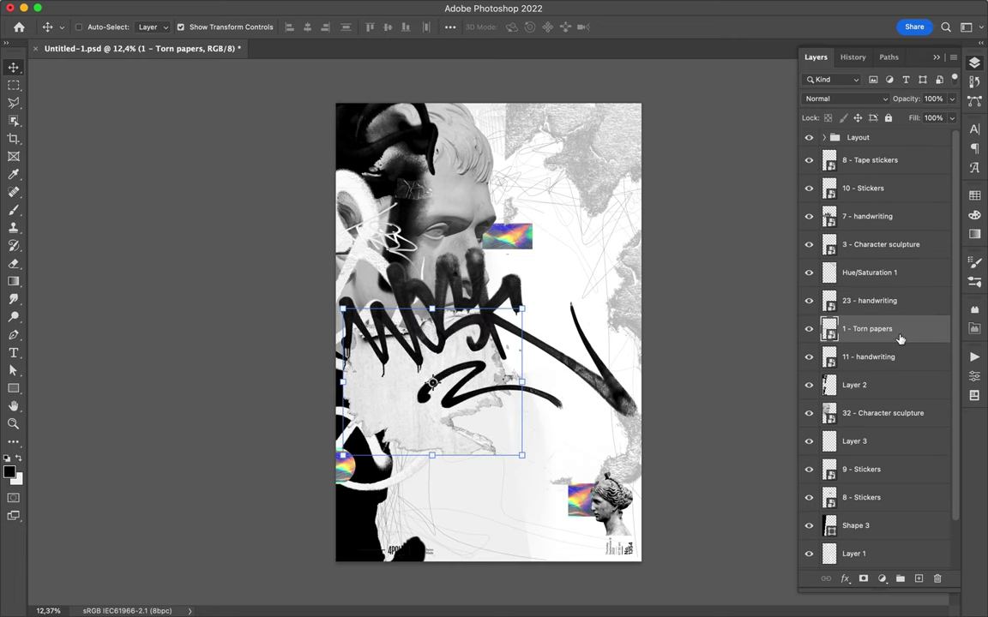
key(super+Tab)
drag(639, 236, 463, 410)
key(Return)
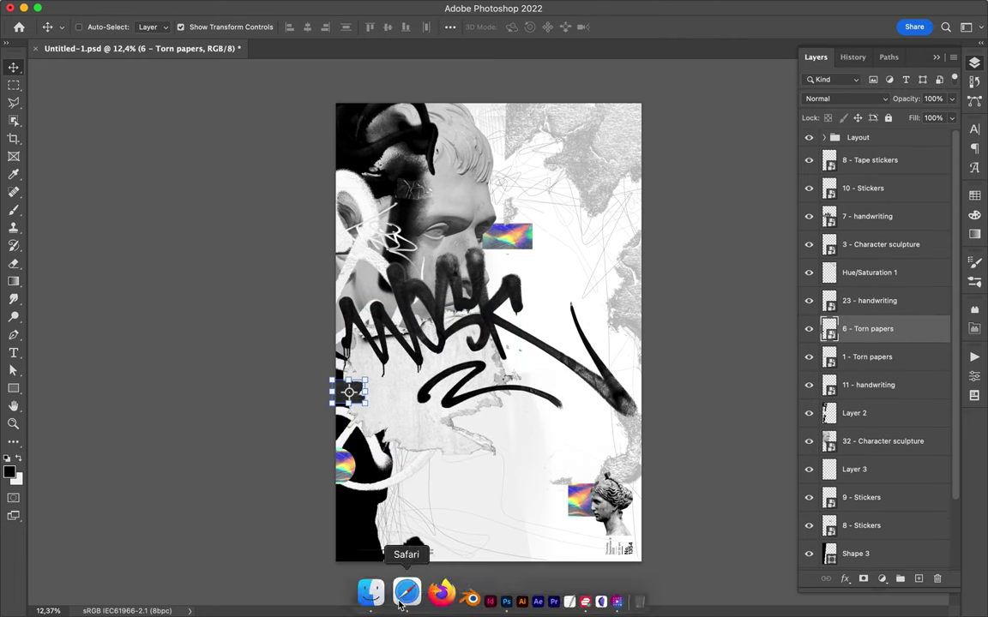
Place the Reload error message graphic at the poster's top left.
click(405, 590)
click(606, 337)
mouse_move(664, 210)
mouse_down()
mouse_move(391, 194)
mouse_move(377, 137)
mouse_up()
key(Return)
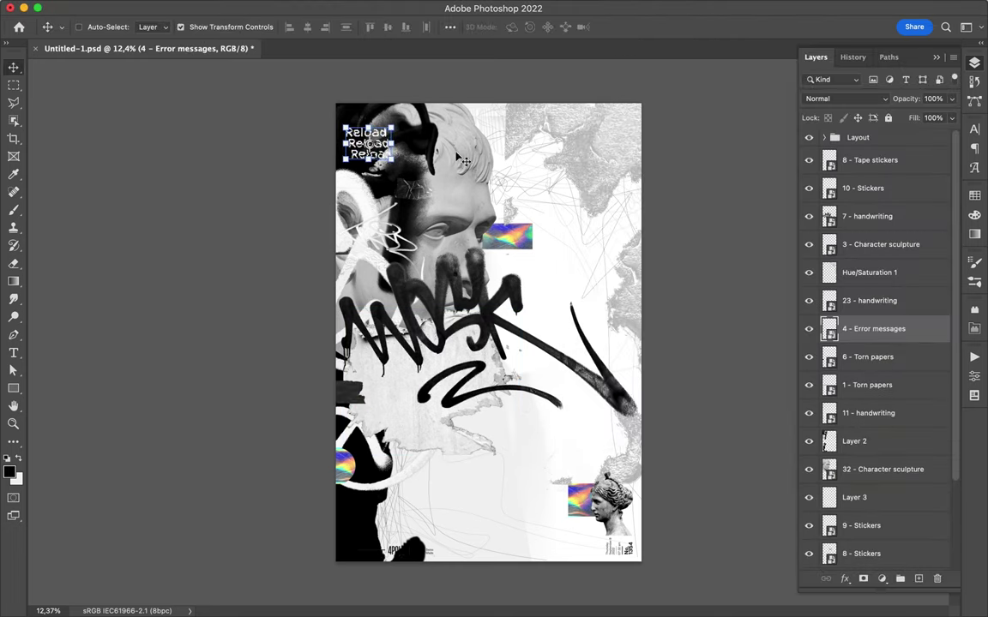
Add the EXIT sign from 13 - Misc objects, shrunk and set at the right.
click(406, 591)
click(634, 341)
key(Down)
key(Down)
key(Down)
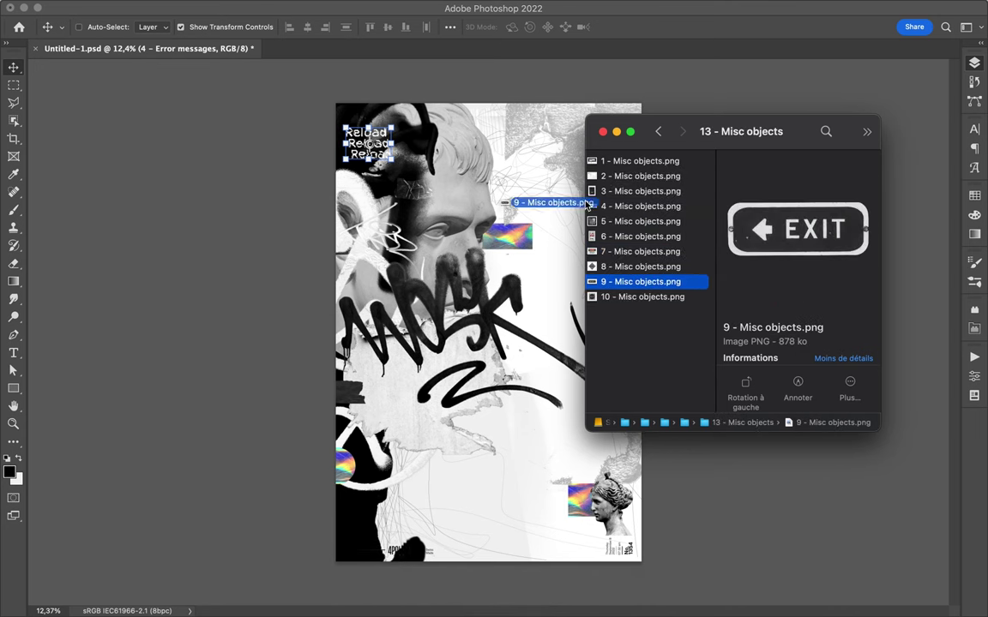
drag(588, 204, 592, 210)
drag(335, 452, 600, 340)
key(Return)
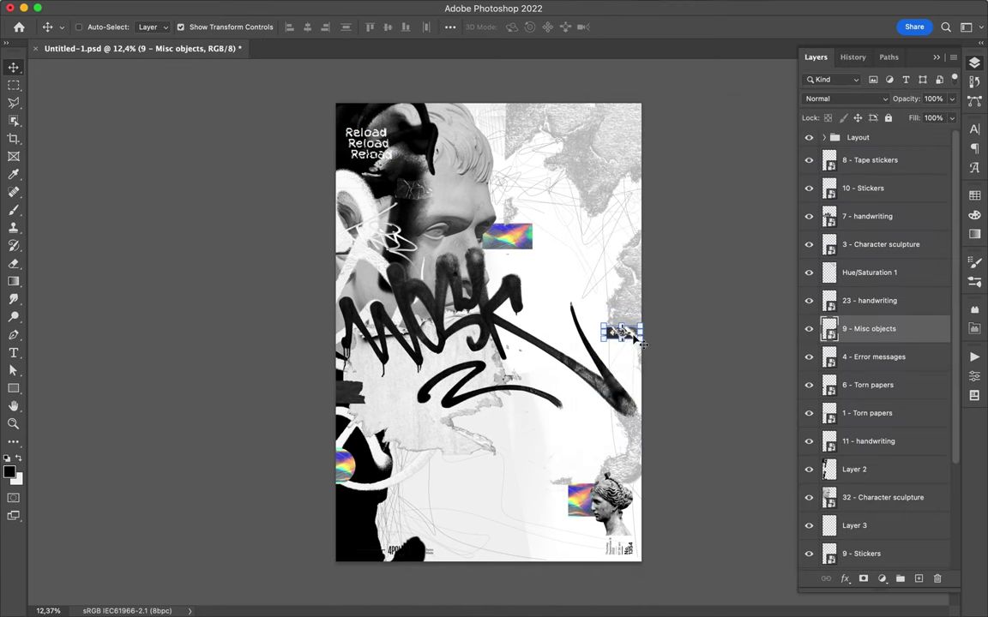
mouse_move(520, 594)
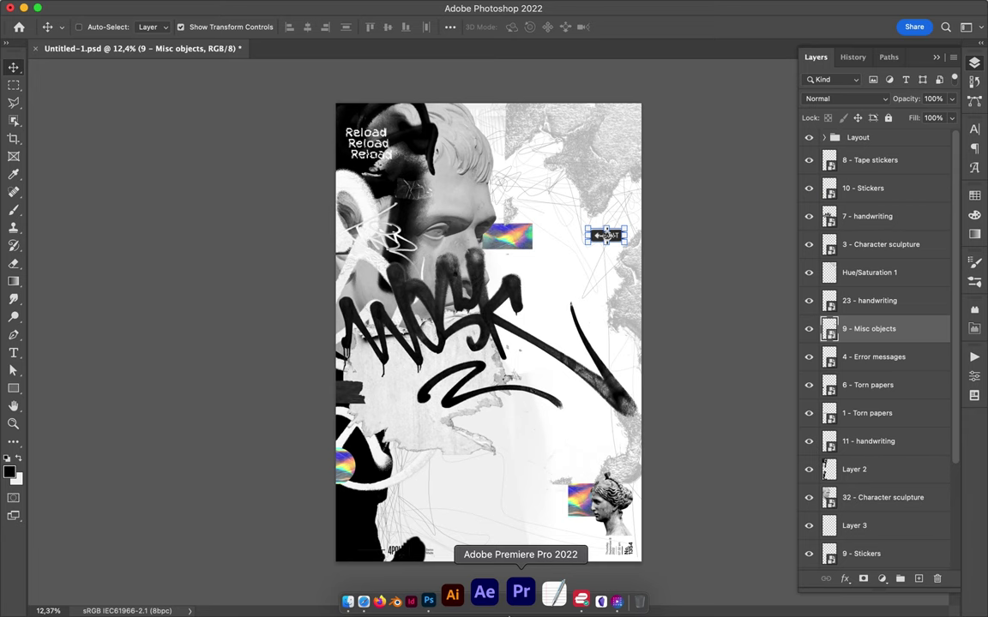
Drop the cassette image onto the poster.
click(347, 601)
scroll(686, 249, left, 3)
click(474, 386)
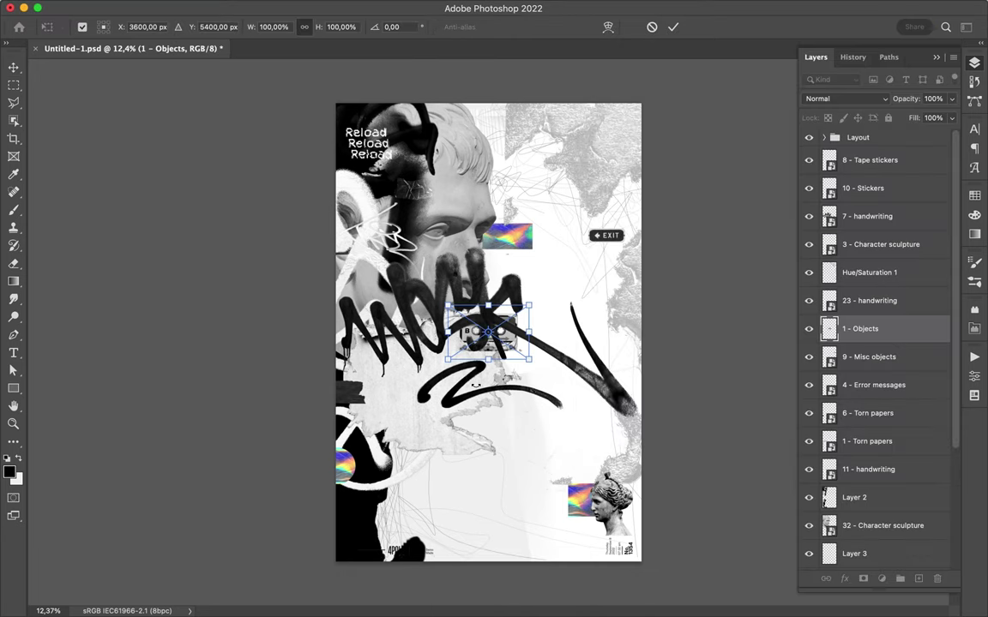
Place a barcode at the bottom left and Alt-drag a copy to the top edge.
click(418, 603)
key(Down)
key(Down)
key(Down)
key(Down)
key(Down)
key(Down)
key(Down)
key(Down)
key(Down)
key(Down)
key(Down)
key(Down)
key(Left)
key(Down)
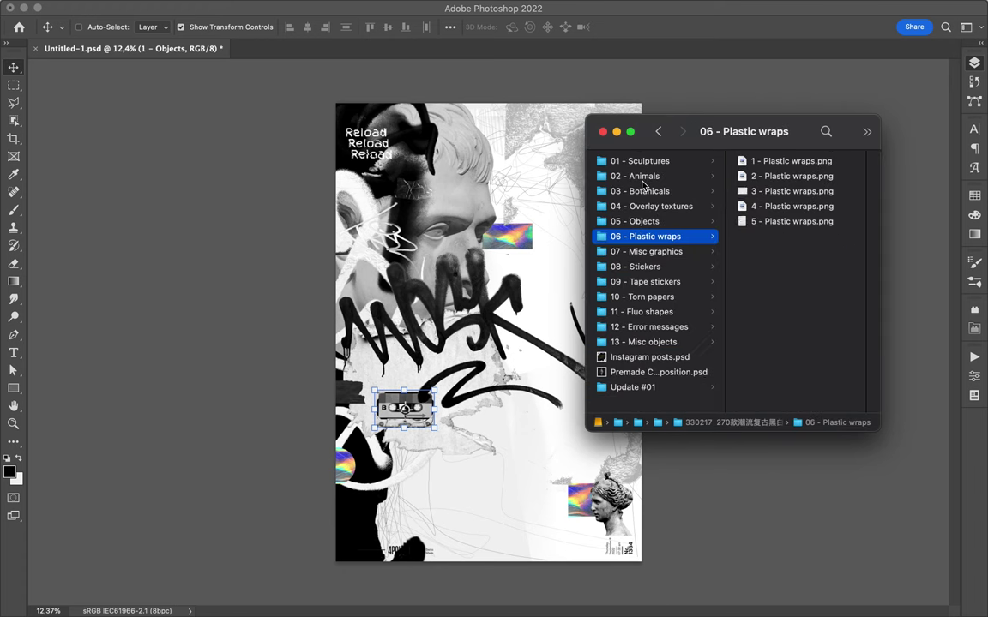
key(Down)
key(Right)
key(Down)
key(Down)
key(Down)
key(Down)
key(Down)
key(Down)
key(Down)
key(Down)
mouse_move(638, 340)
mouse_down()
mouse_move(423, 439)
mouse_move(419, 521)
mouse_move(599, 108)
mouse_up()
key(Return)
drag(872, 328, 872, 174)
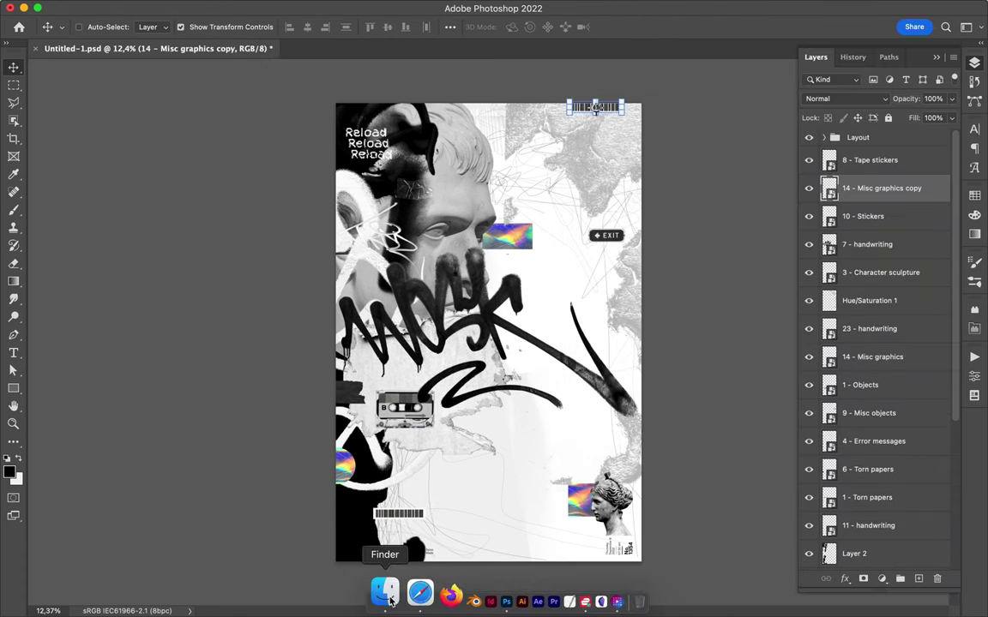
Browse the Grunge-Artistic-Toolkit folders to the Spray paint folder and pick a spray image.
click(360, 593)
key(Down)
key(Down)
key(Down)
key(Down)
key(Down)
key(Left)
key(Down)
key(Right)
key(Down)
key(Down)
key(Left)
key(Down)
key(Down)
key(Left)
key(Up)
key(Left)
key(Up)
key(Up)
key(Up)
click(672, 206)
click(787, 251)
Add spray-painted X near the eye, a smiley on the face, and an arrow at the top.
click(613, 311)
drag(613, 311, 440, 229)
click(360, 592)
click(613, 341)
drag(613, 341, 487, 335)
click(360, 592)
key(Down)
key(Down)
key(Down)
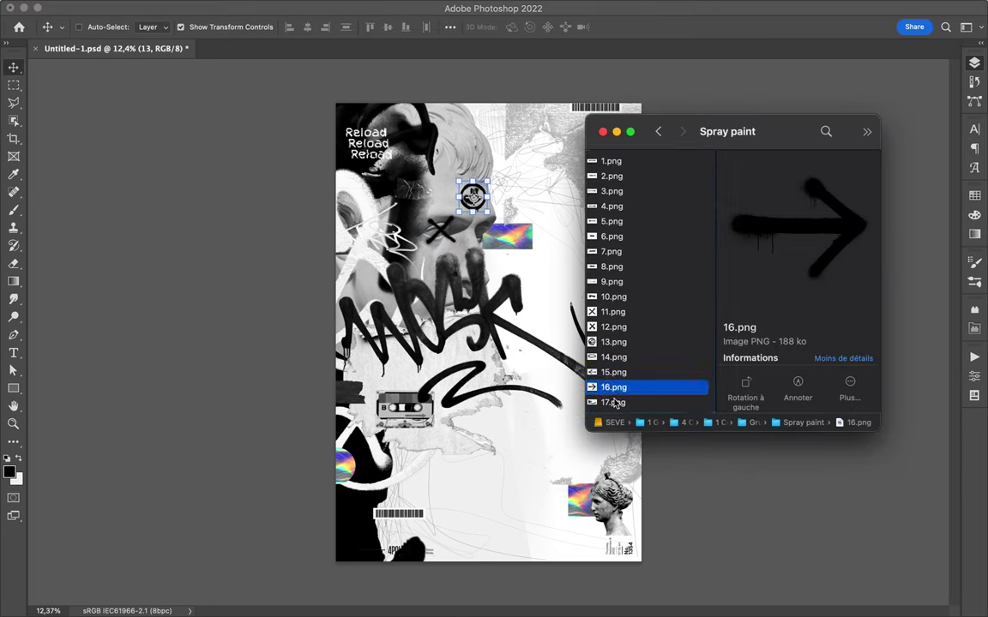
drag(613, 387, 529, 131)
Place the 6.png barcode from Bar & QR codes at the poster's bottom.
click(390, 596)
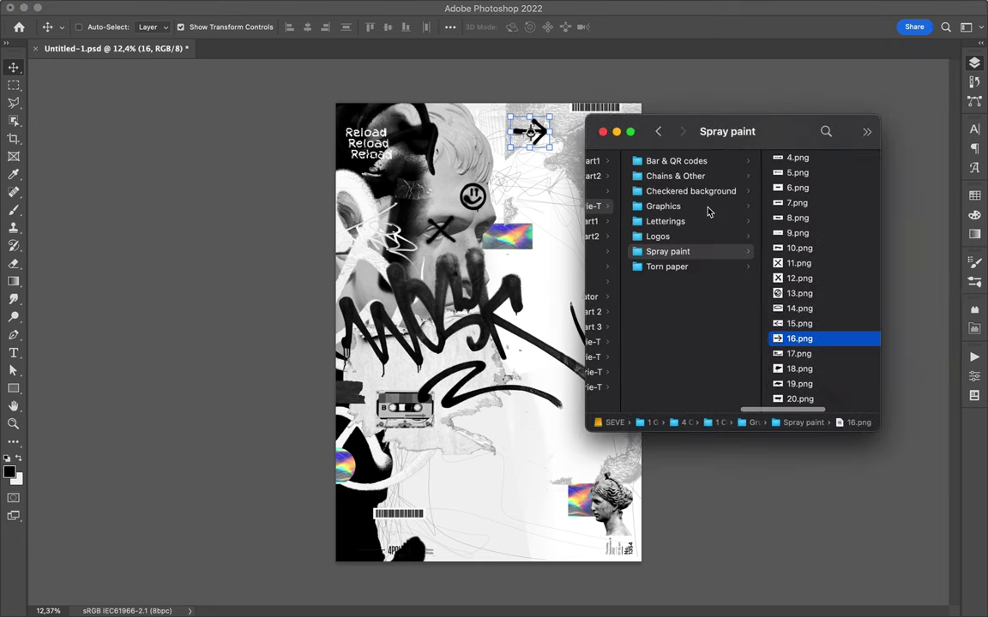
click(661, 161)
key(Down)
key(Down)
key(Down)
mouse_move(611, 236)
mouse_down()
mouse_move(623, 257)
mouse_move(514, 343)
mouse_up()
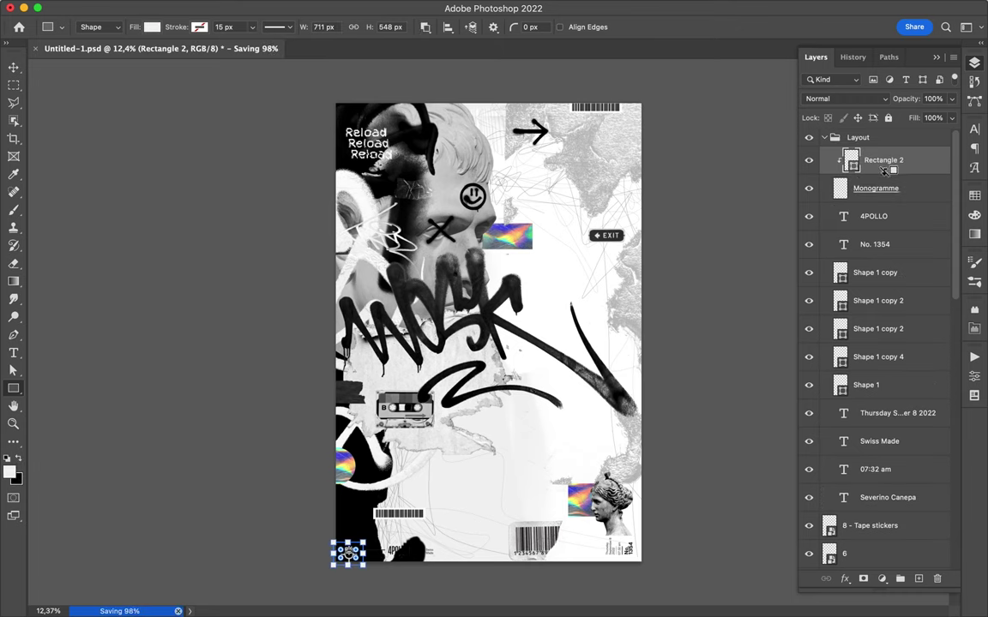
Delete the Monogramme square layer, then select Shape 1 copy with the Move tool.
key(Delete)
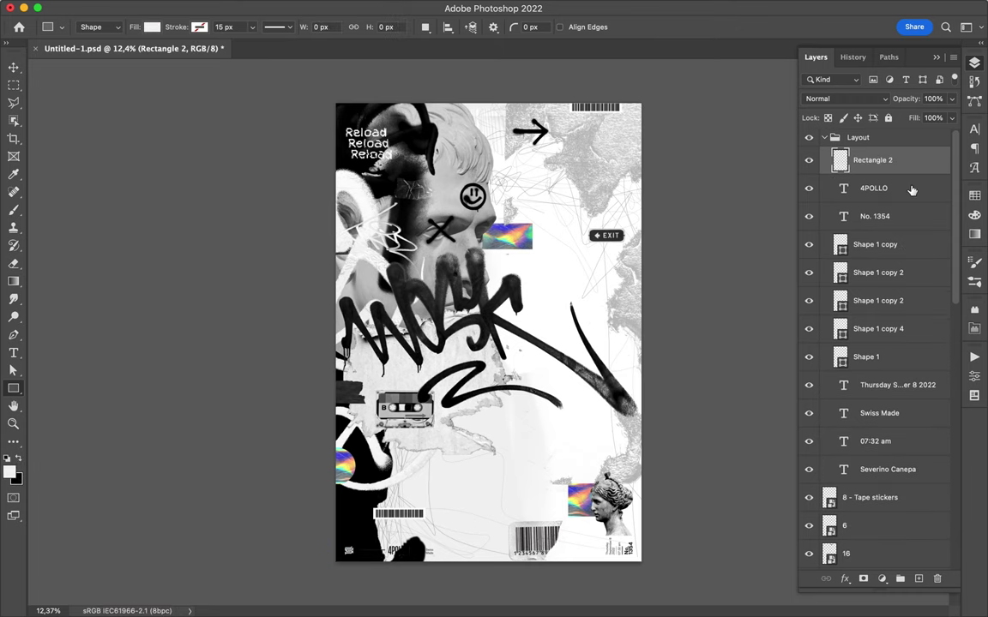
click(872, 244)
key(v)
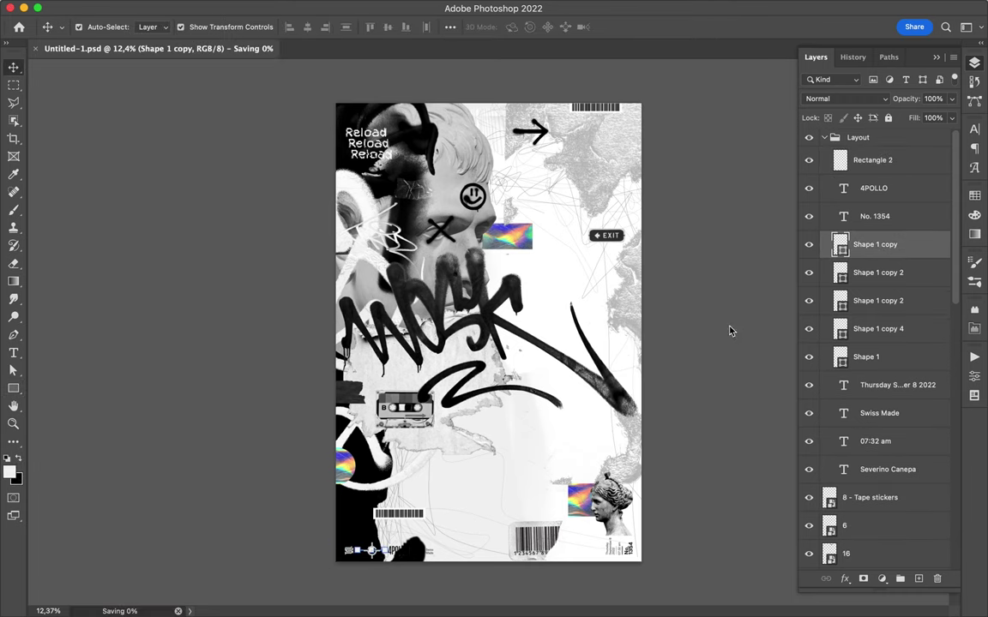